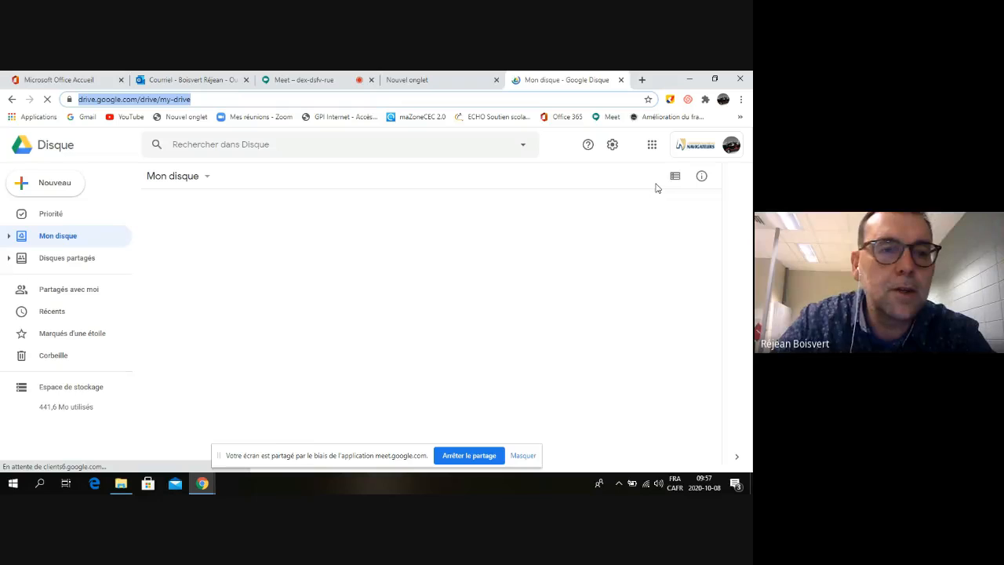
Open the CLÉ-DU-BOISÉ shared drive from Disques partagés and scroll down to its folders
scroll(512, 301, down, 1)
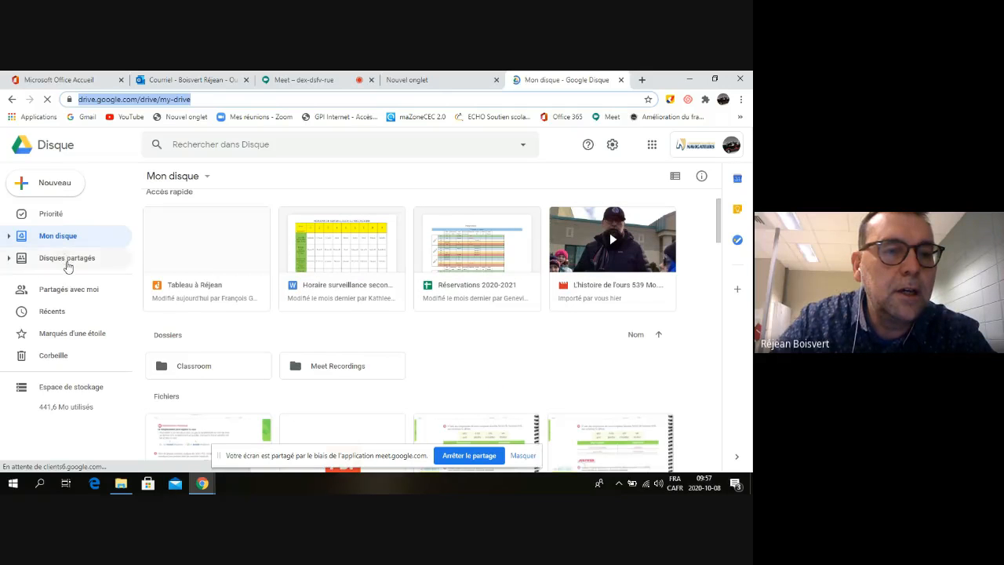
click(65, 261)
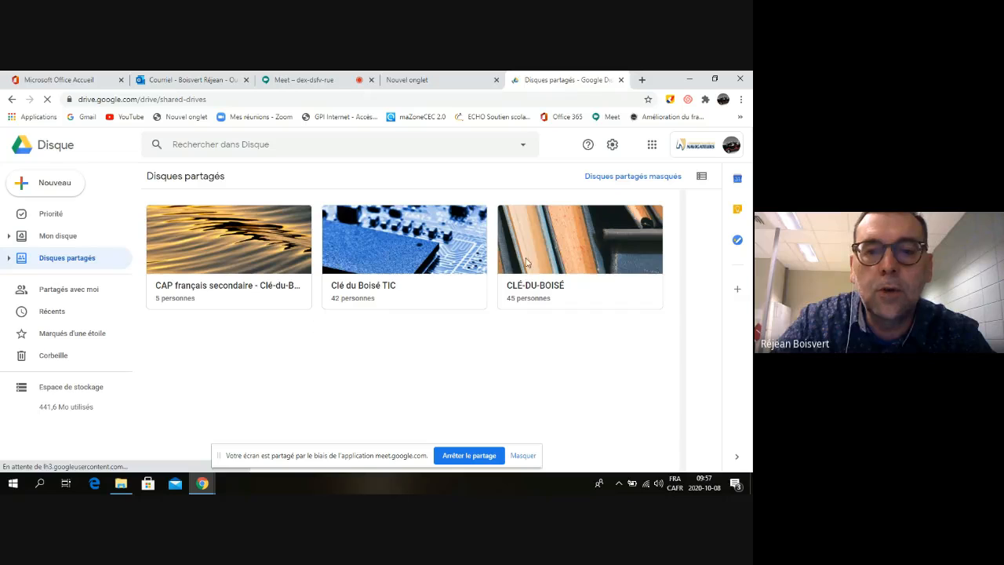
click(551, 249)
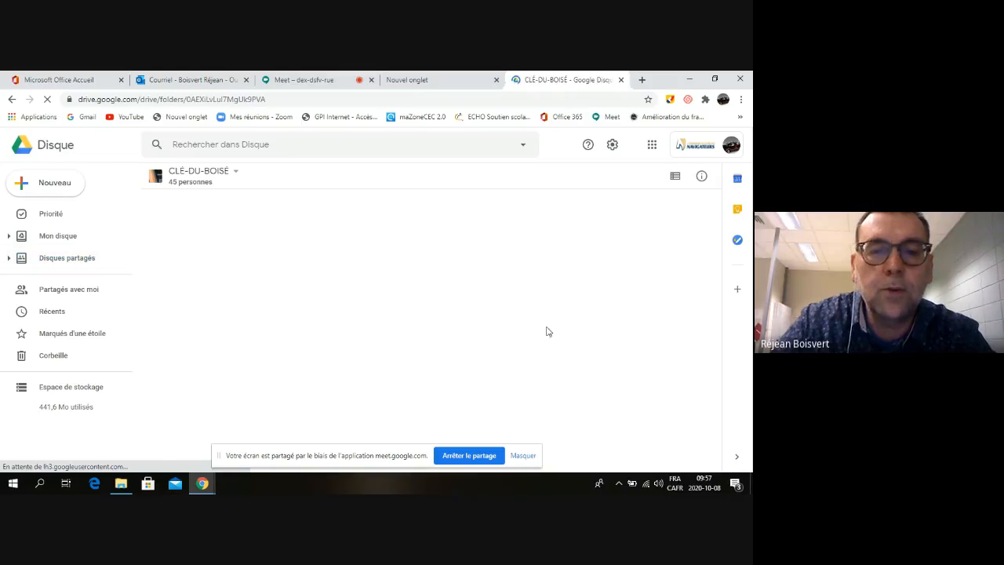
scroll(551, 338, down, 2)
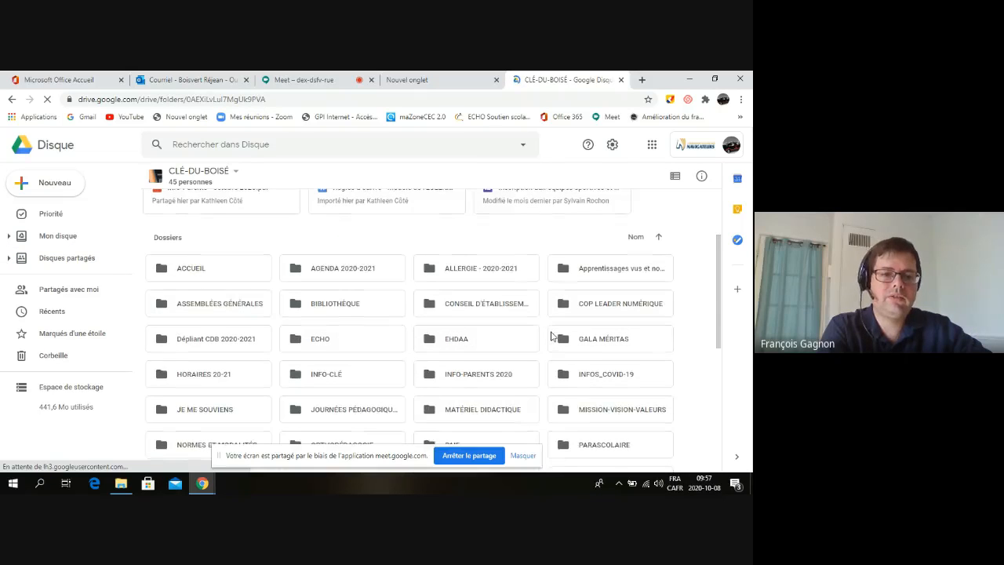
scroll(551, 336, down, 1)
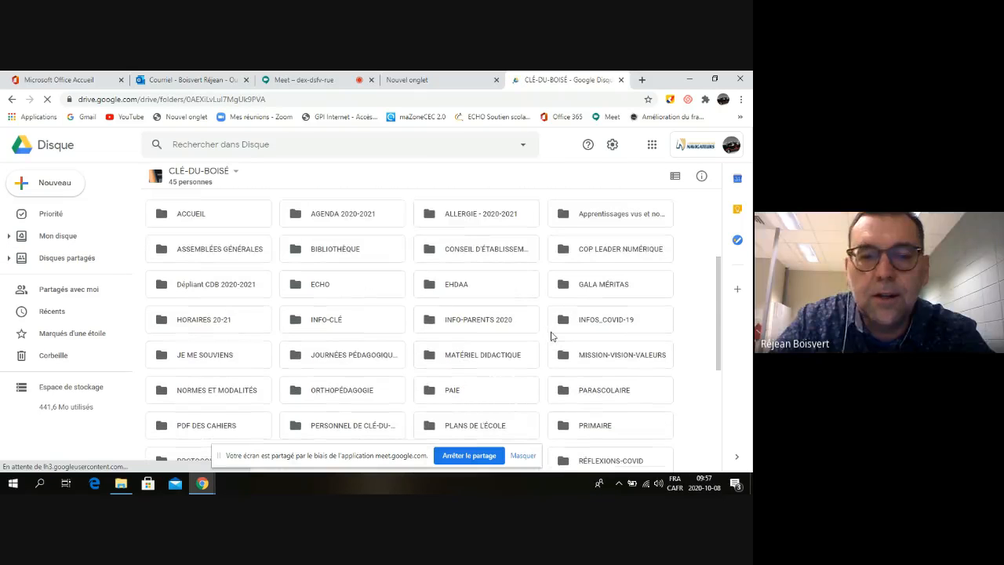
Open the JE ME SOUVIENS folder to show its five video files
click(202, 357)
double_click(230, 373)
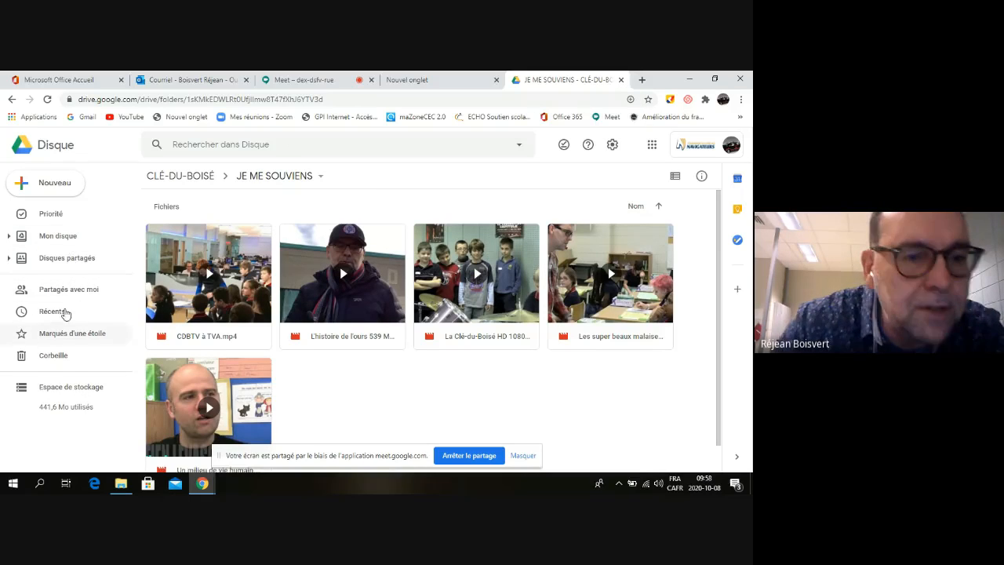
Return to the Disques partagés list showing CAP français secondaire, Clé du Boisé TIC and CLÉ-DU-BOISÉ
click(69, 264)
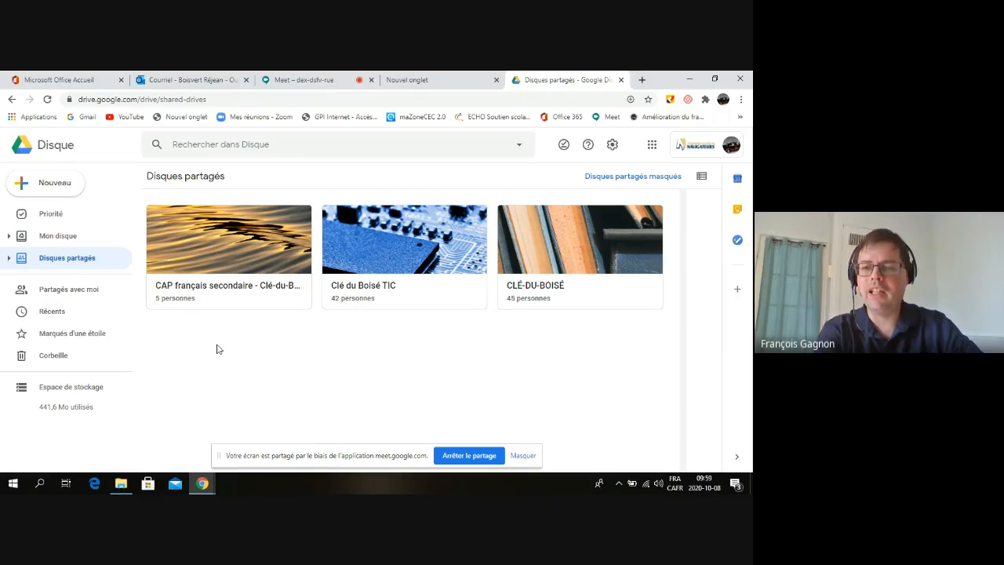
Switch to Mon disque and browse its folders, PDFs and documents, ending back at the top
click(58, 235)
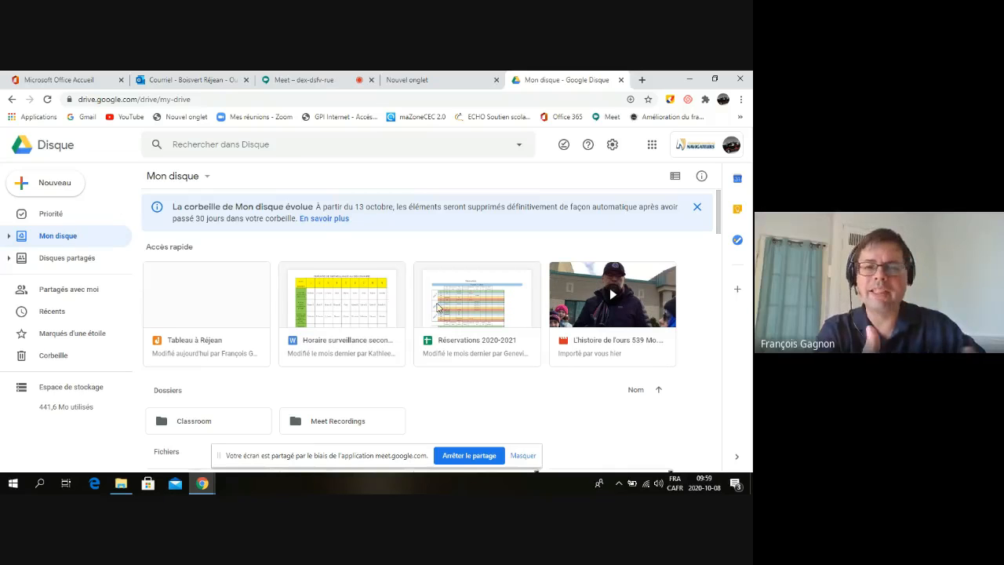
scroll(439, 310, down, 4)
scroll(447, 317, up, 1)
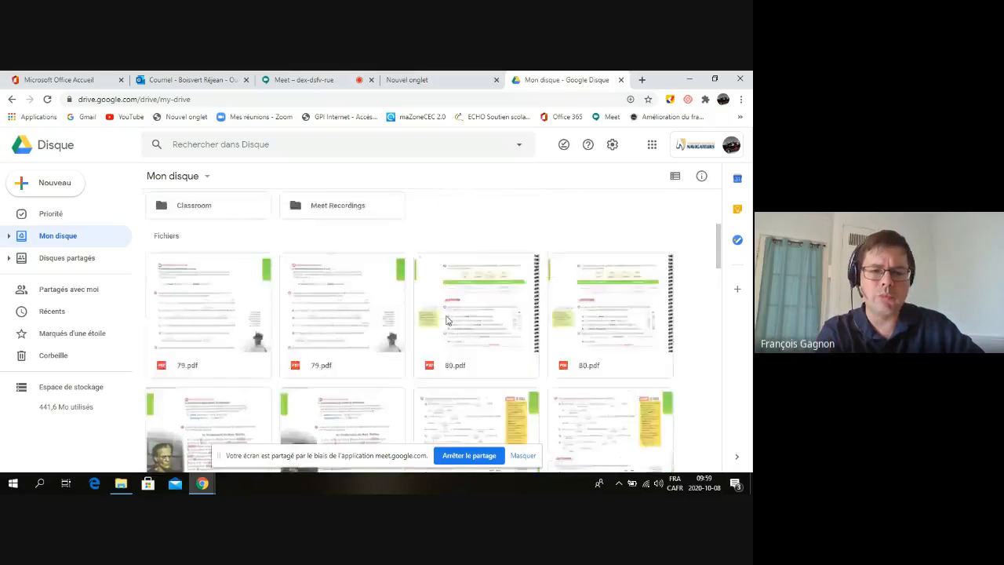
scroll(447, 320, up, 3)
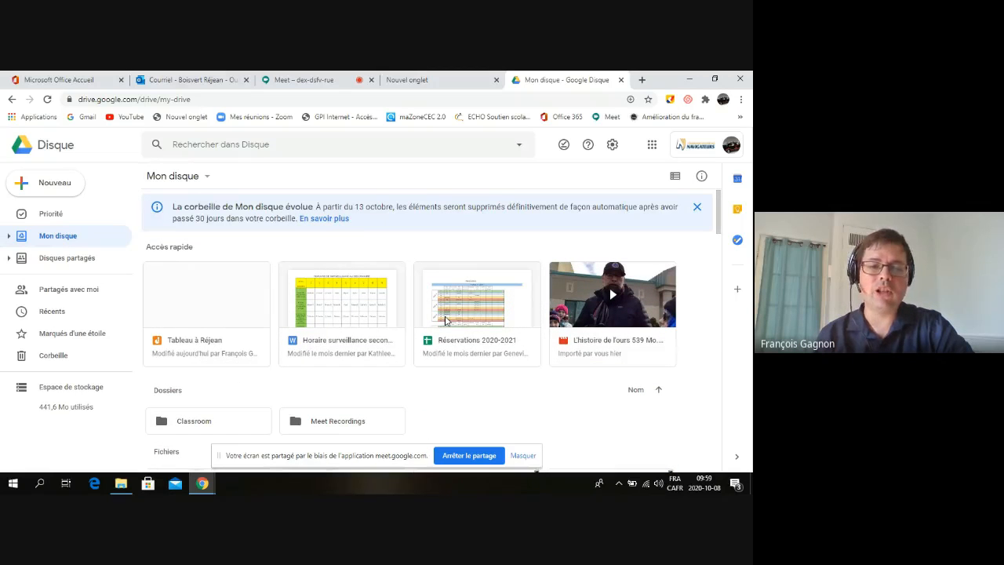
scroll(446, 321, down, 1)
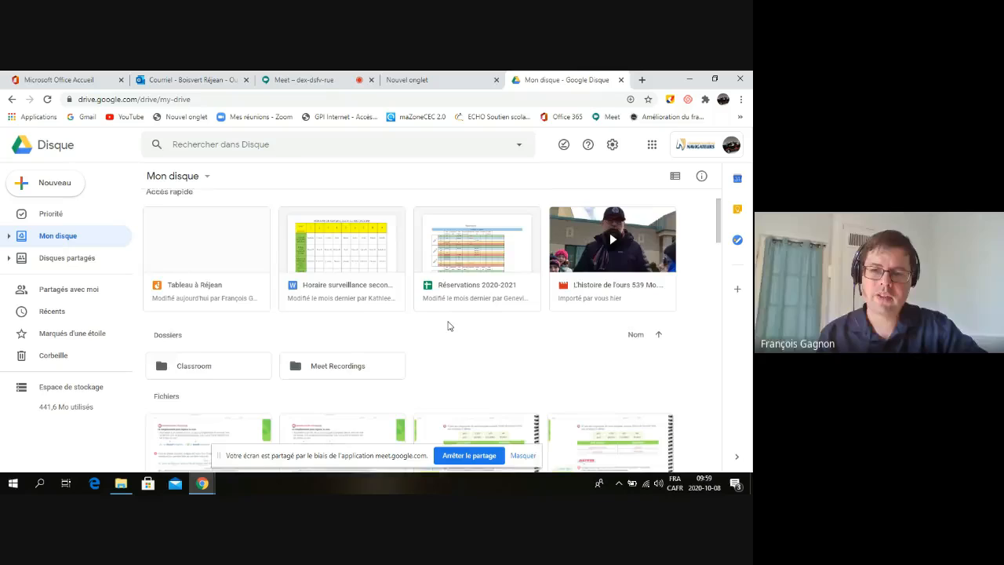
scroll(448, 326, down, 1)
scroll(448, 326, up, 1)
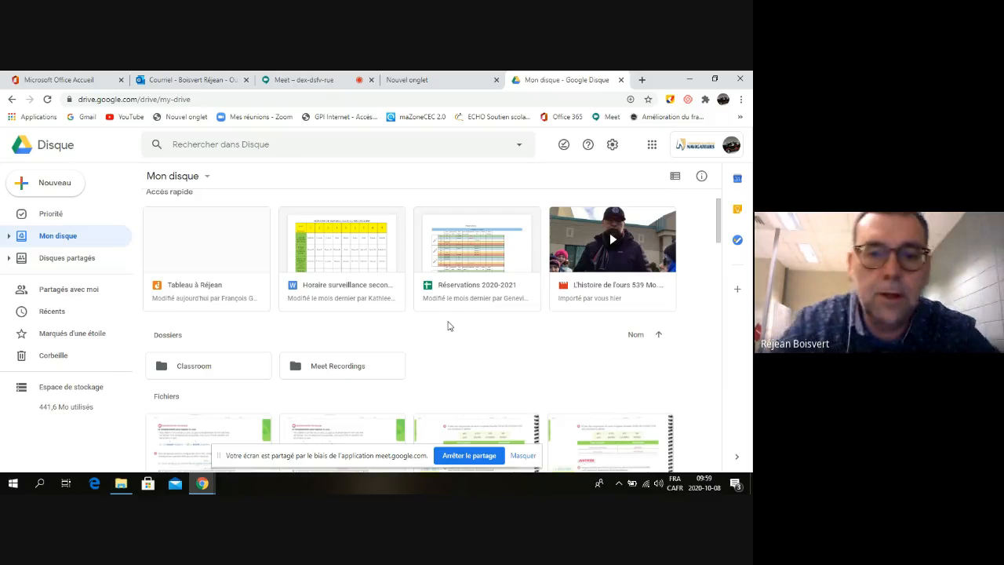
scroll(484, 298, down, 3)
scroll(493, 295, down, 8)
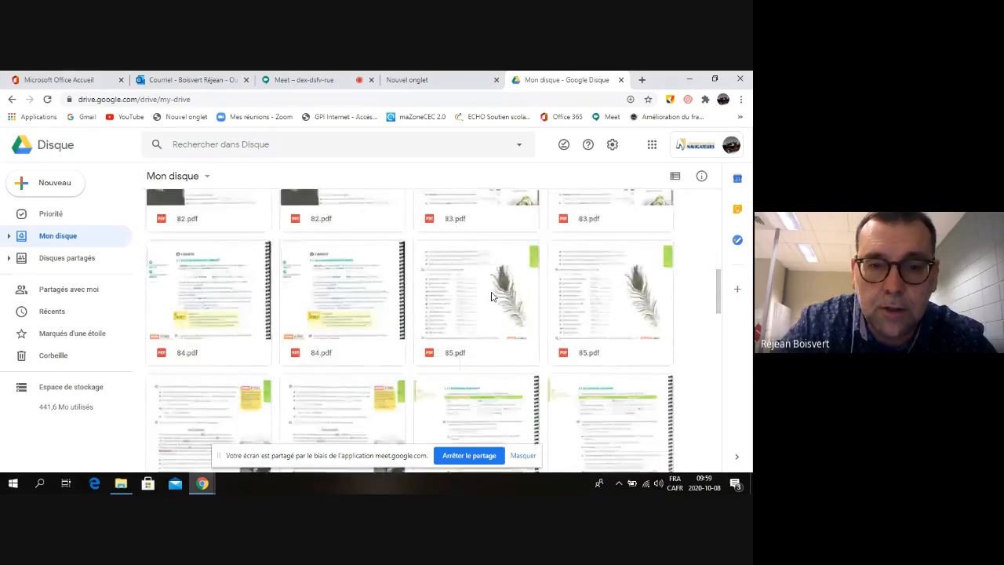
scroll(492, 296, down, 4)
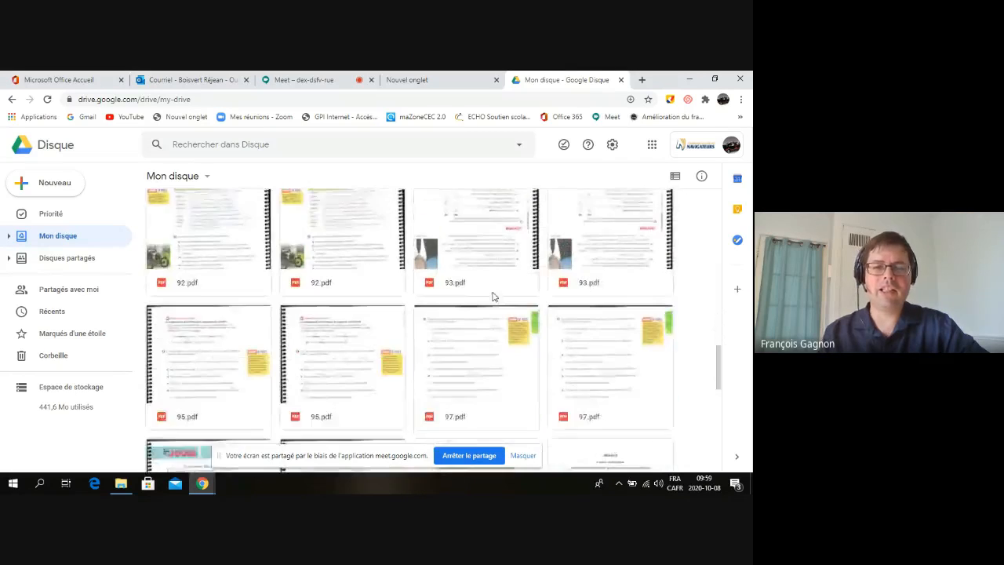
scroll(494, 297, up, 1)
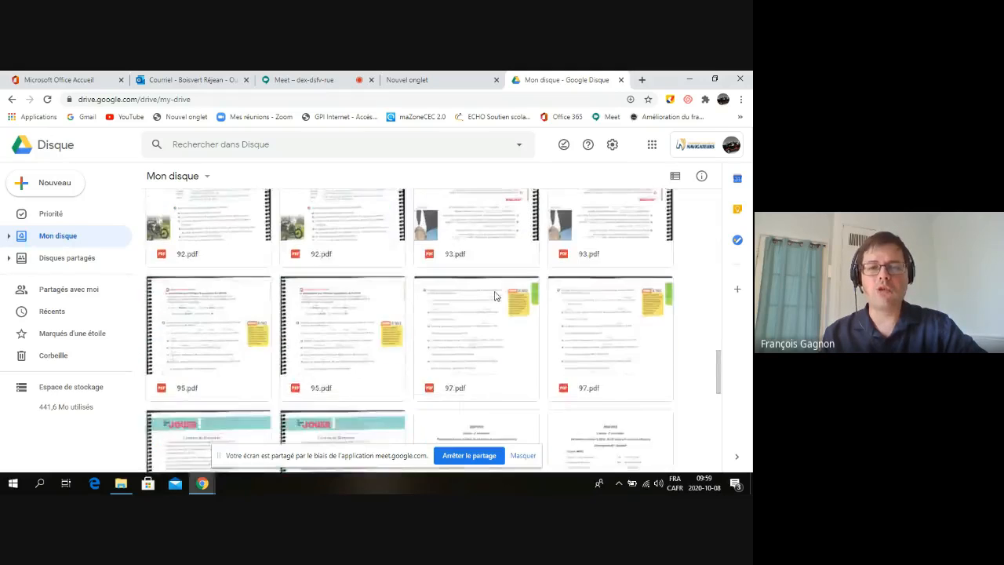
scroll(492, 291, down, 5)
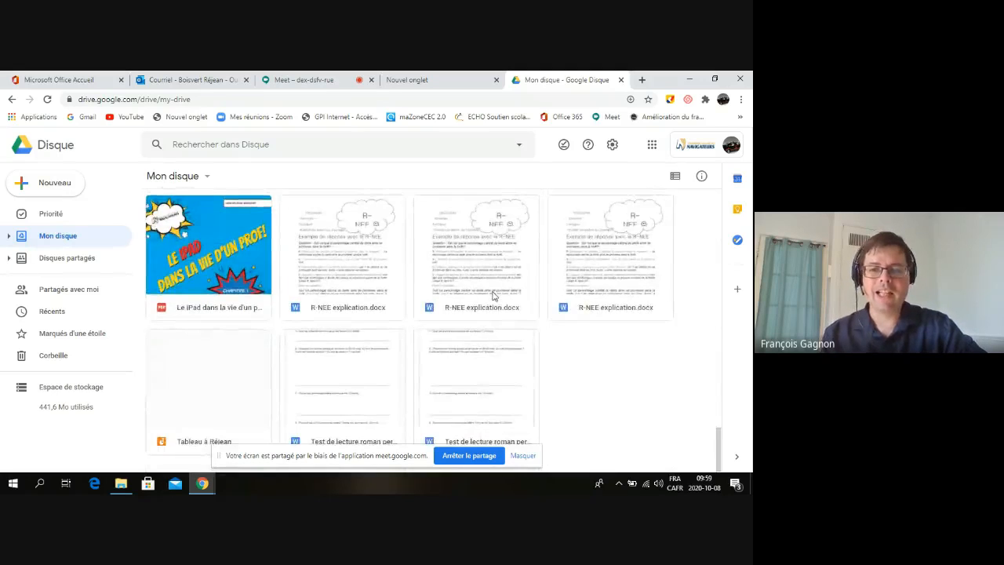
scroll(493, 296, up, 3)
scroll(496, 291, down, 3)
scroll(497, 290, up, 4)
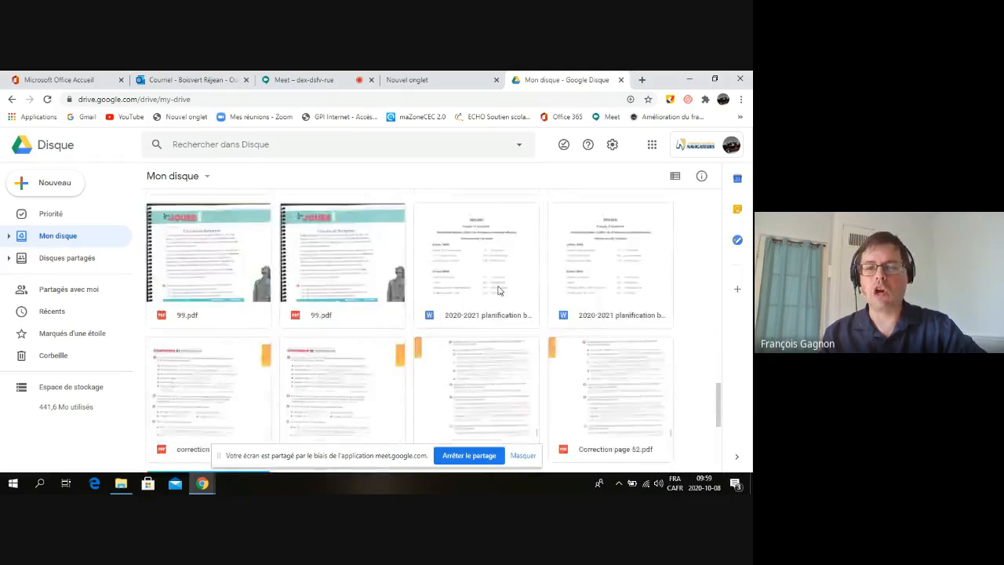
scroll(499, 289, up, 15)
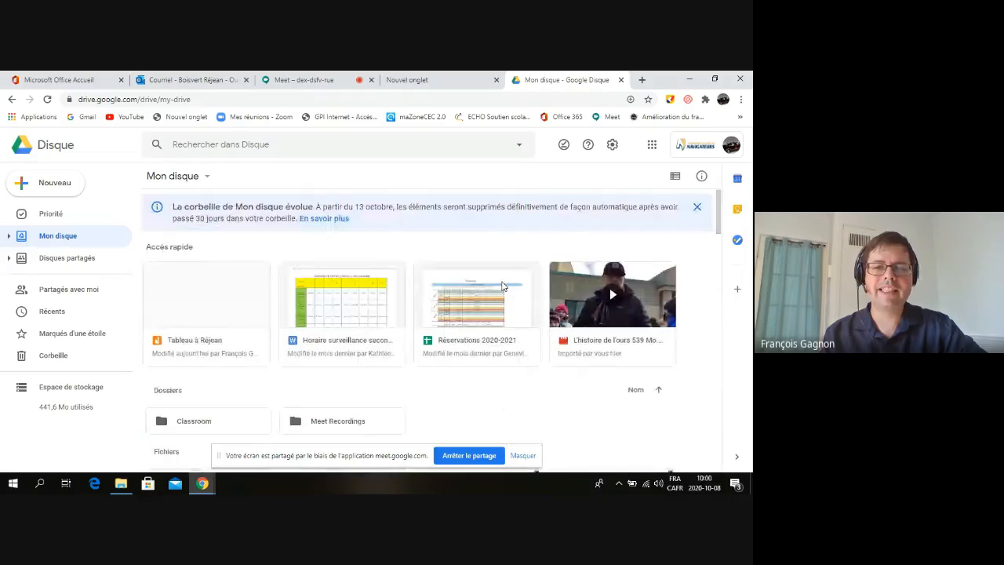
scroll(484, 339, down, 3)
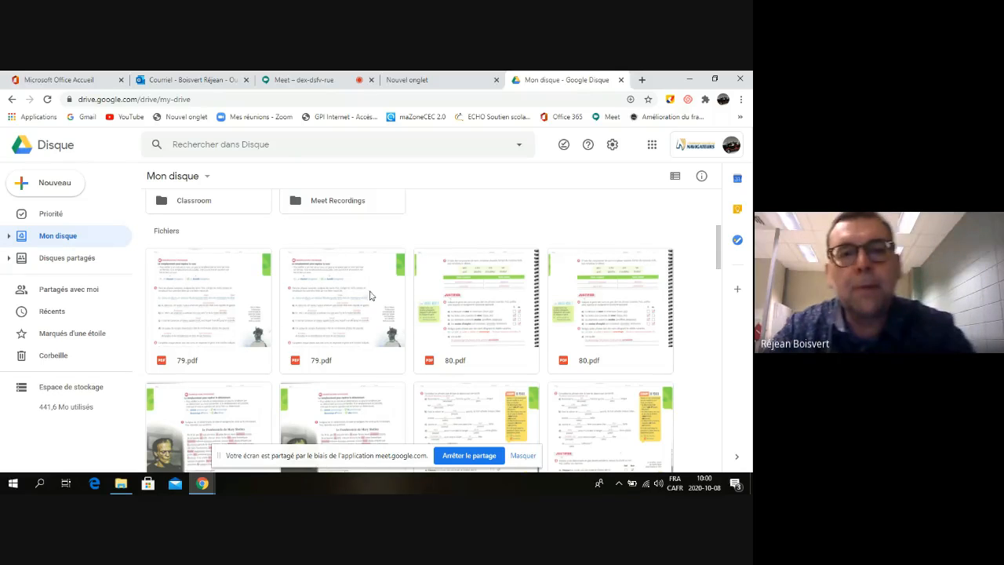
scroll(413, 342, up, 1)
scroll(411, 341, down, 1)
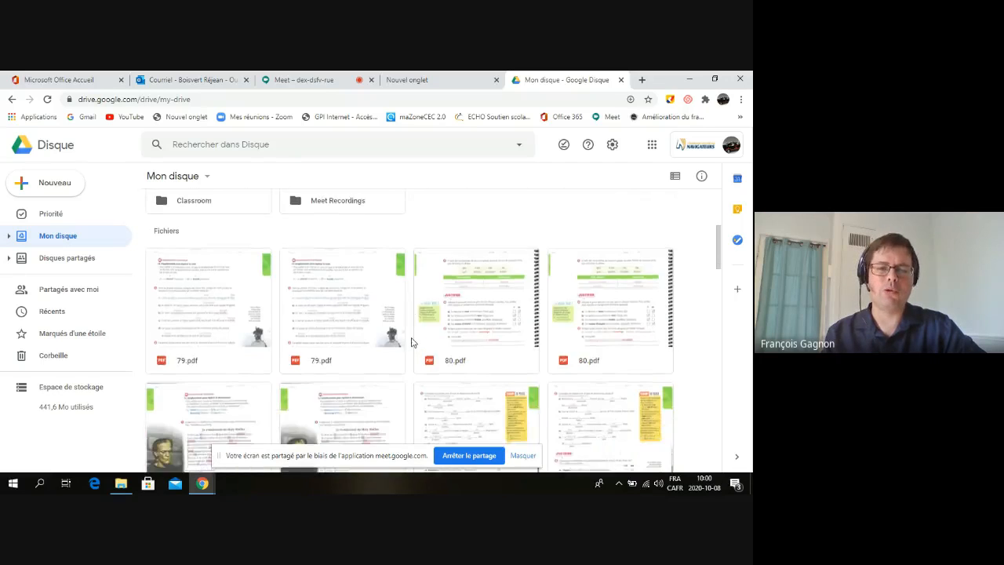
scroll(409, 343, up, 1)
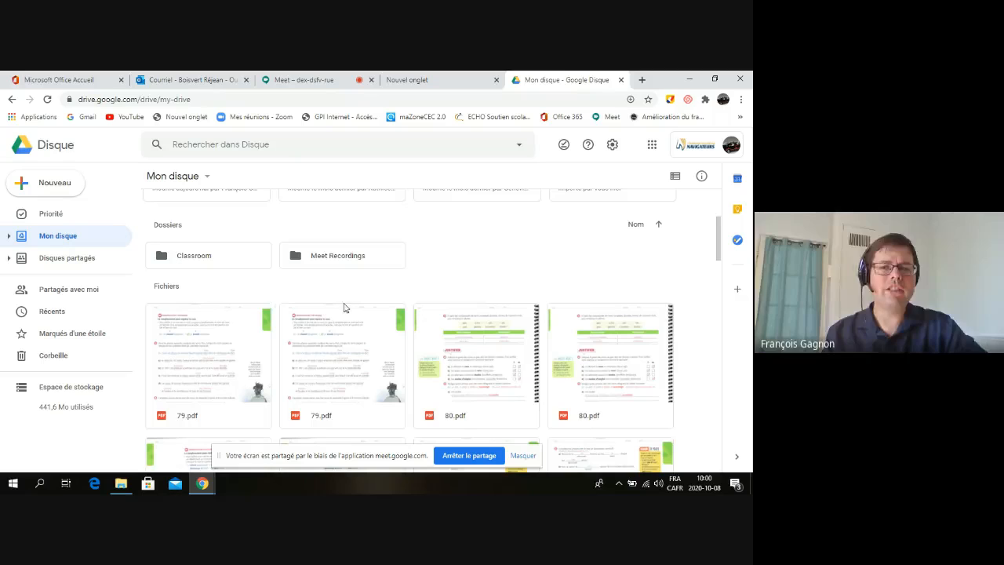
scroll(358, 314, up, 2)
scroll(357, 313, down, 1)
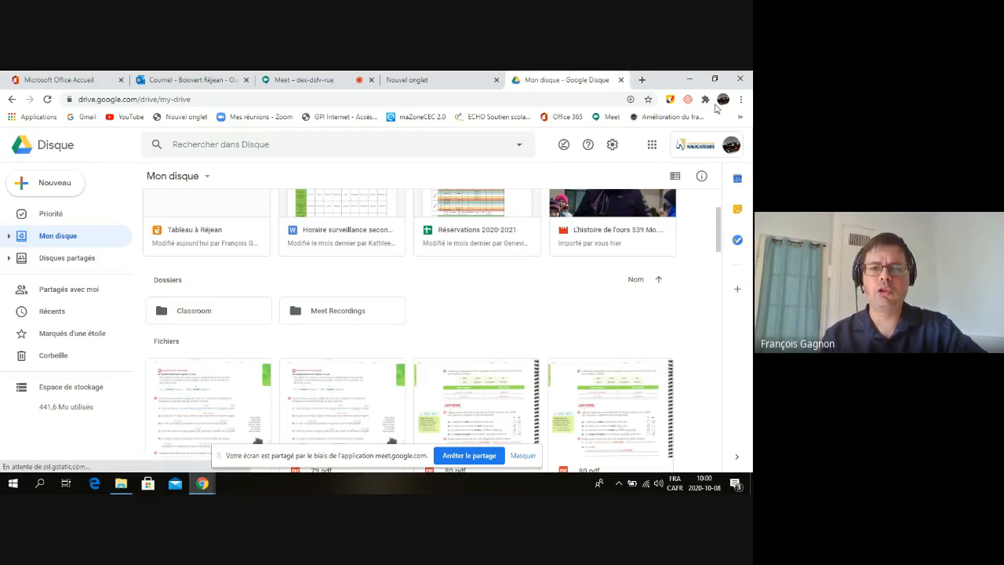
Show the details pane for Mon disque and select the Réservations 2020-2021 spreadsheet
click(702, 176)
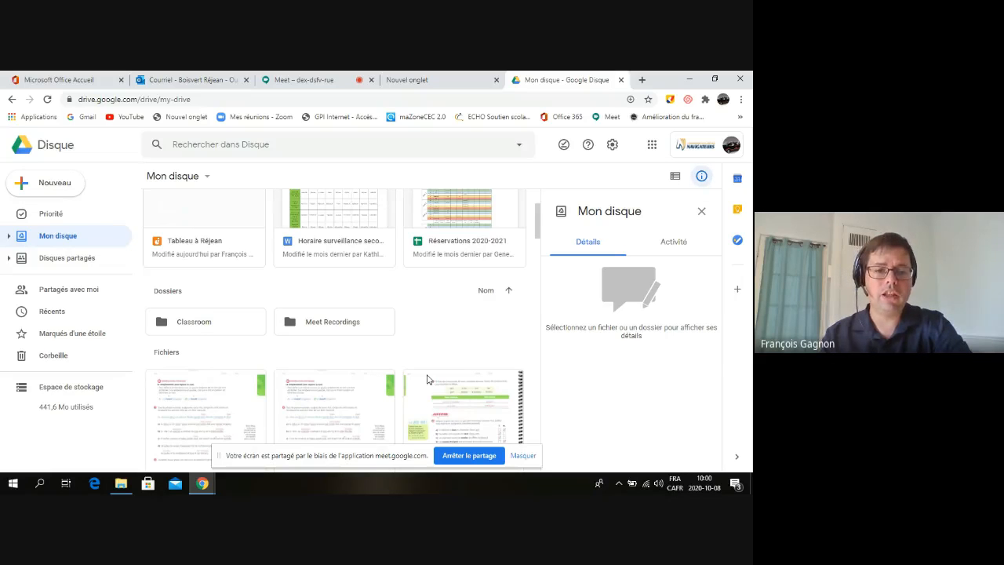
scroll(427, 379, up, 2)
scroll(427, 378, down, 4)
scroll(425, 377, up, 3)
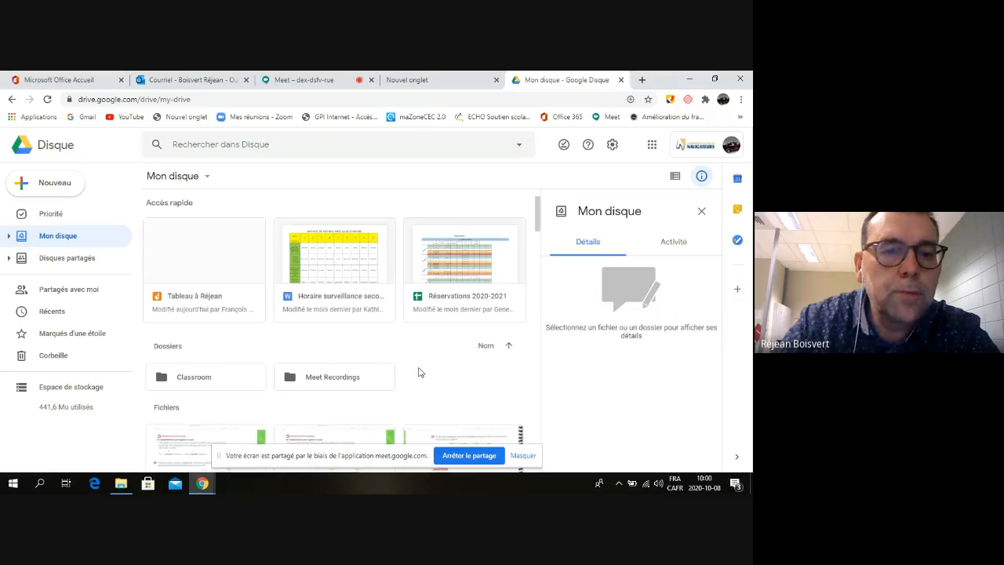
click(469, 262)
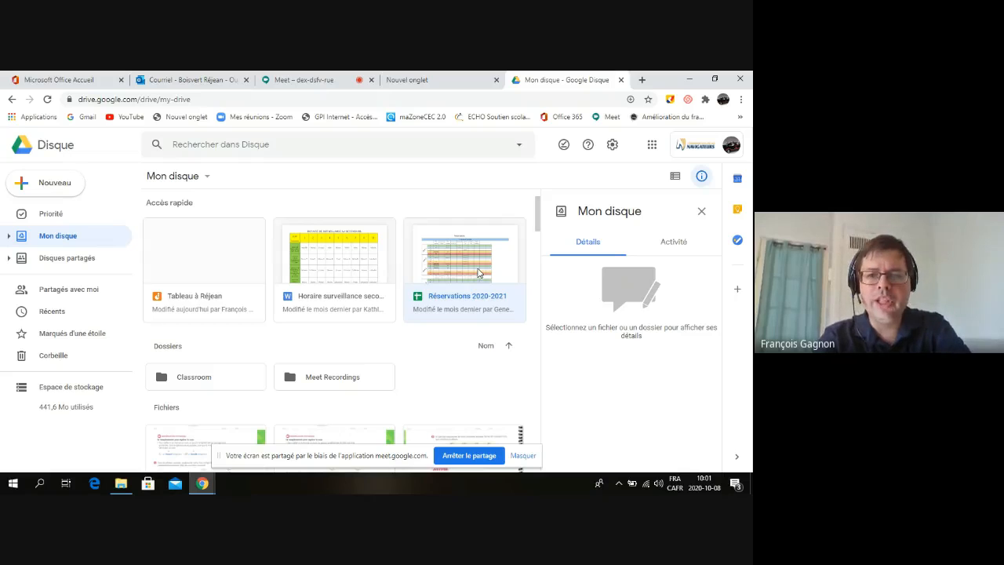
Toggle the details pane off and on twice, reselecting Réservations 2020-2021 in between
click(702, 177)
click(702, 177)
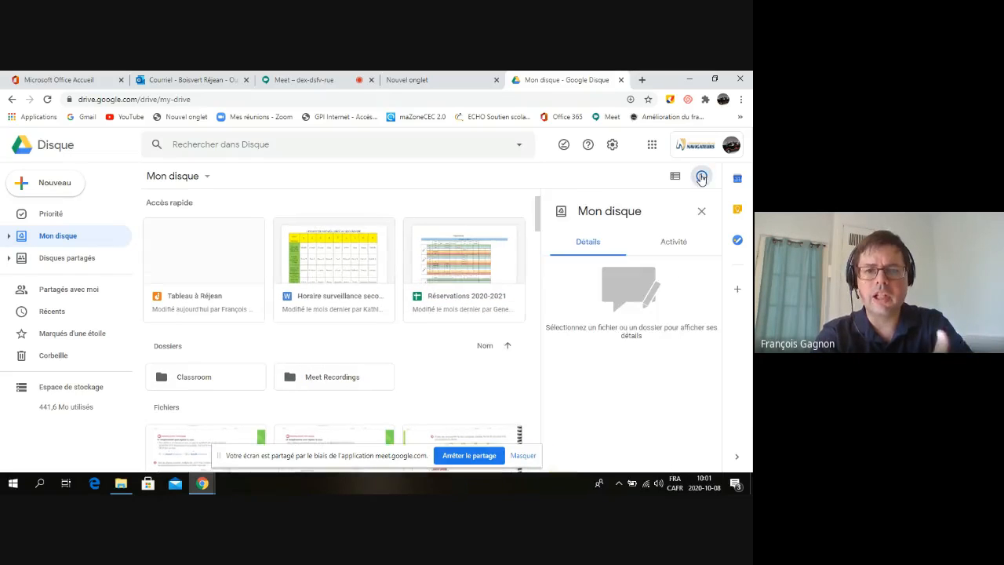
click(702, 177)
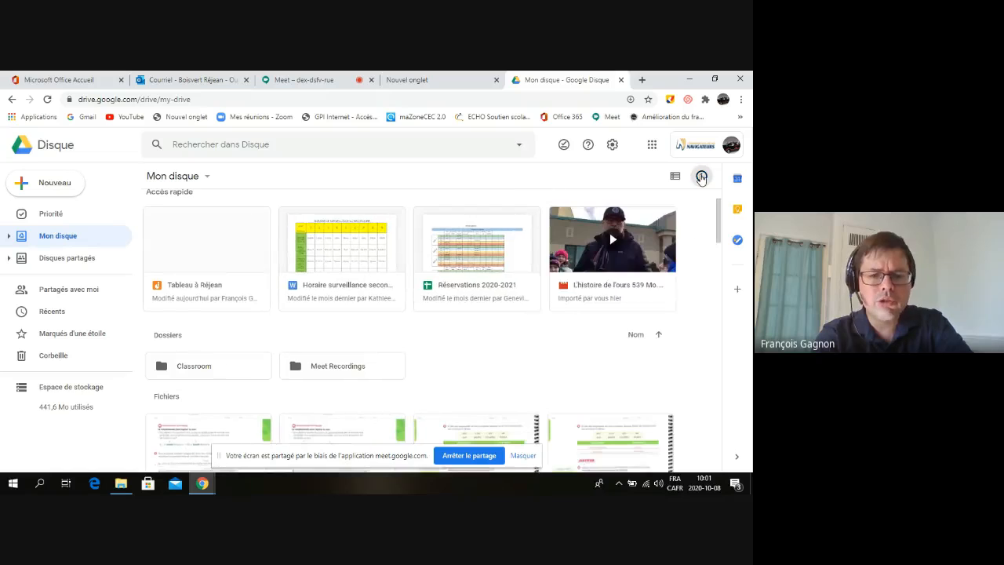
click(701, 177)
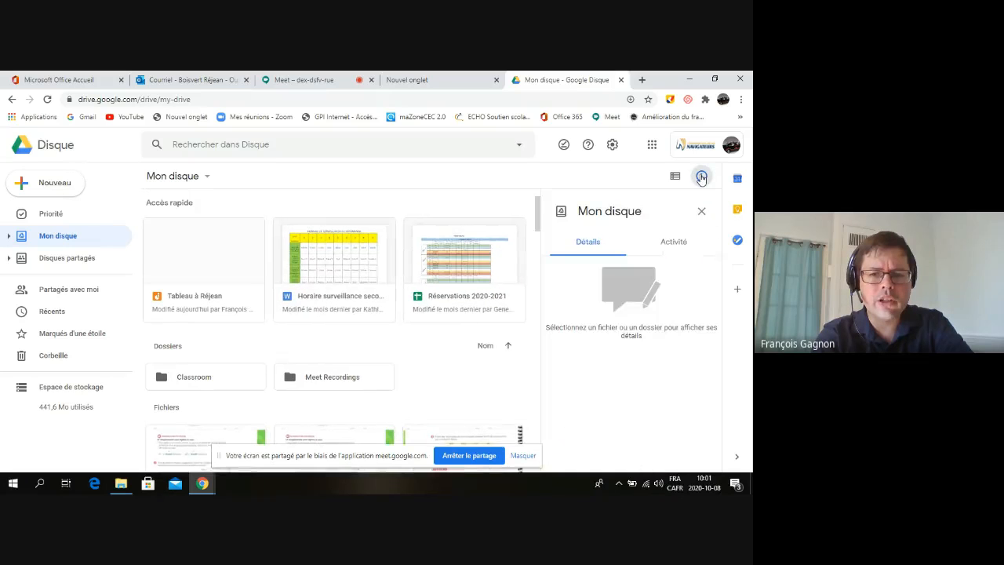
click(478, 267)
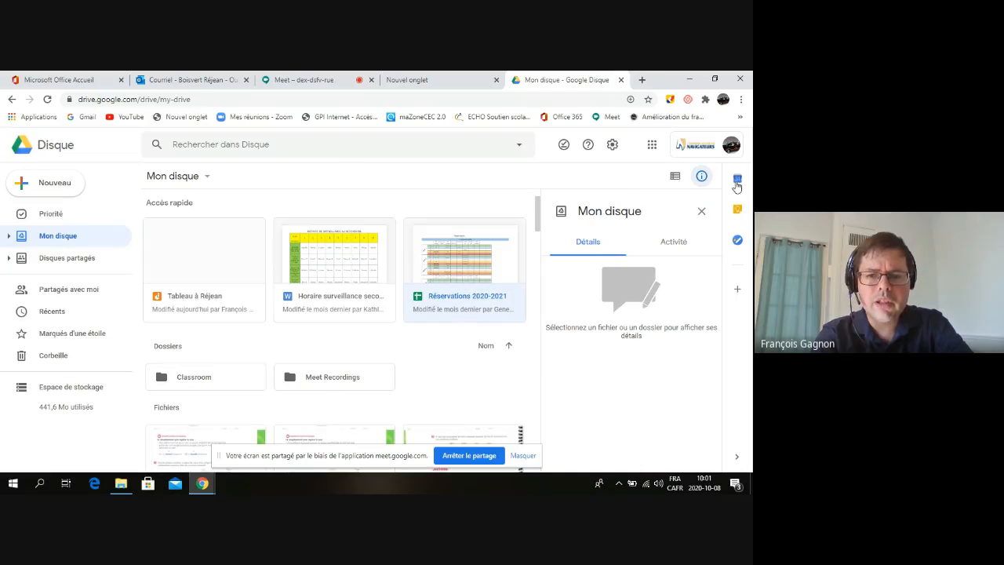
click(702, 177)
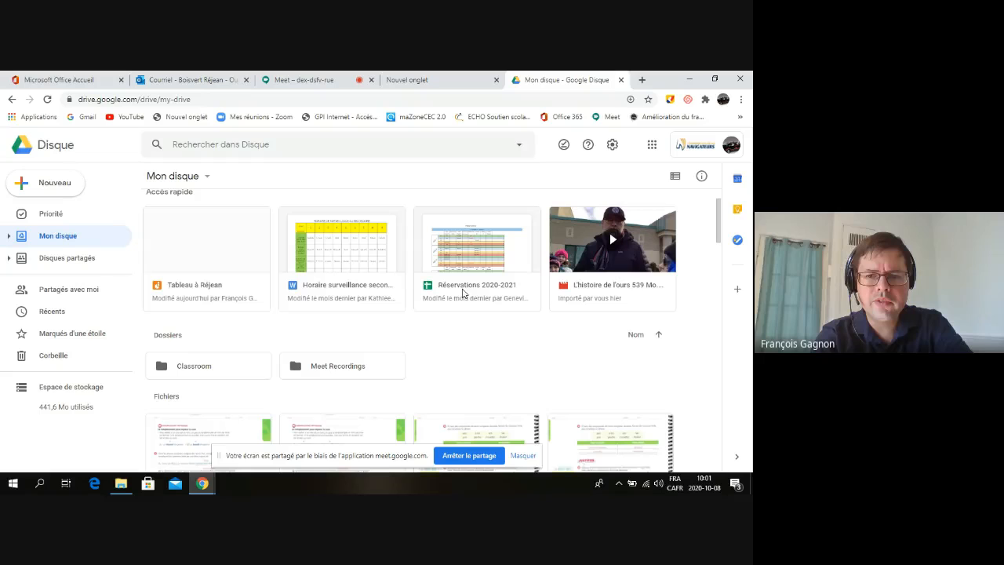
double_click(482, 260)
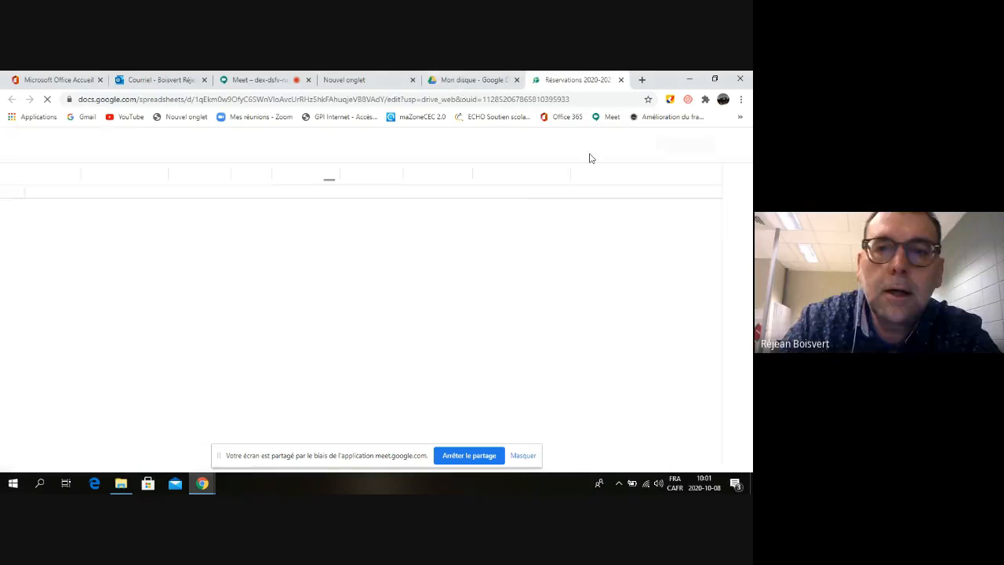
click(620, 79)
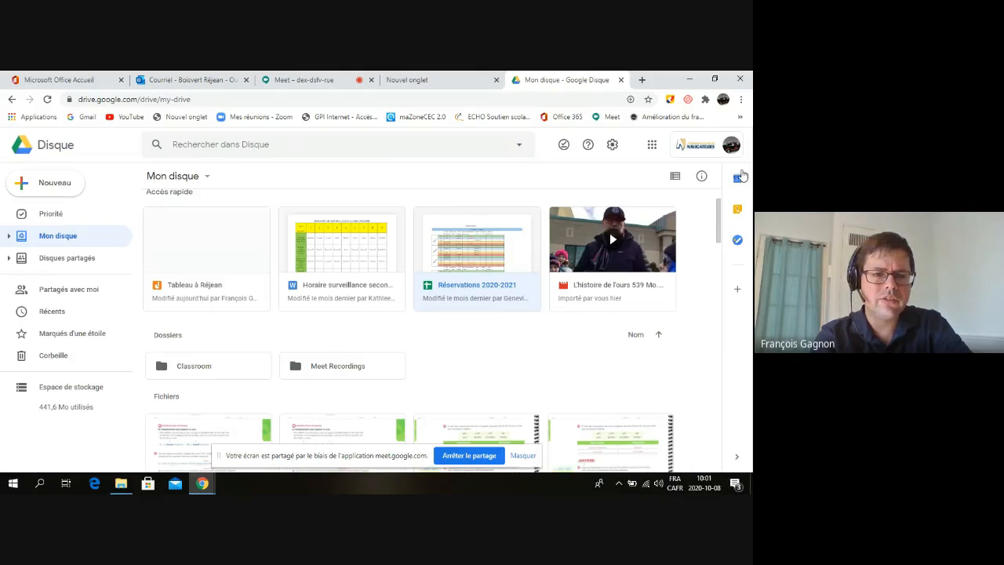
Show My Drive details, then open the Classroom folder to list its Français subfolders
click(701, 177)
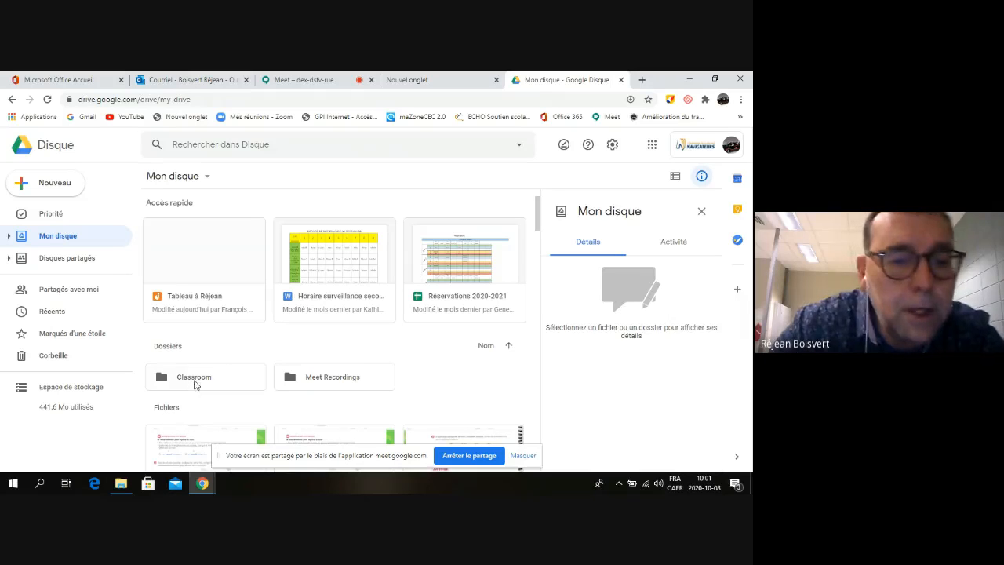
double_click(194, 378)
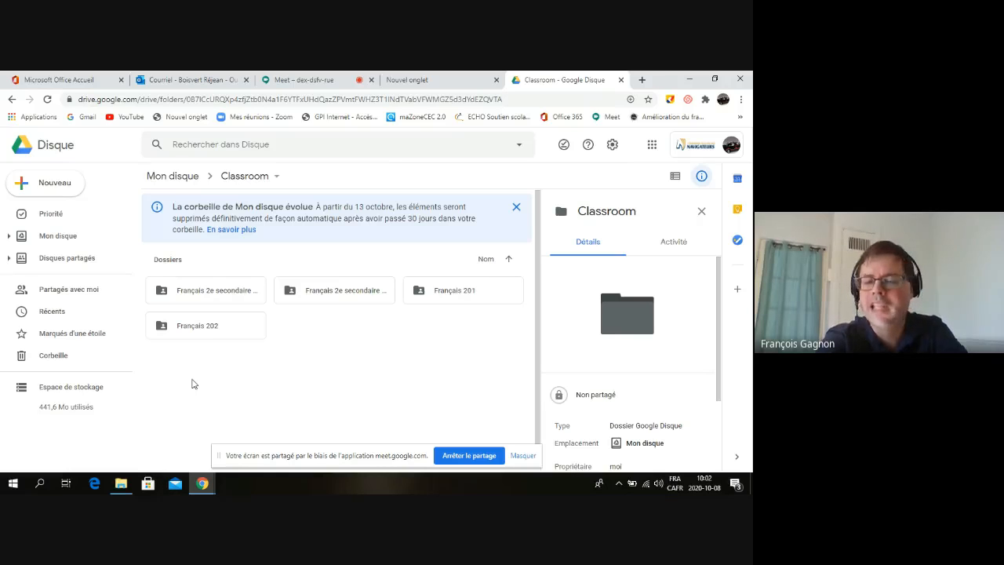
Open the empty Français 201 folder, dismiss the trash notice, and hide its details pane
double_click(448, 296)
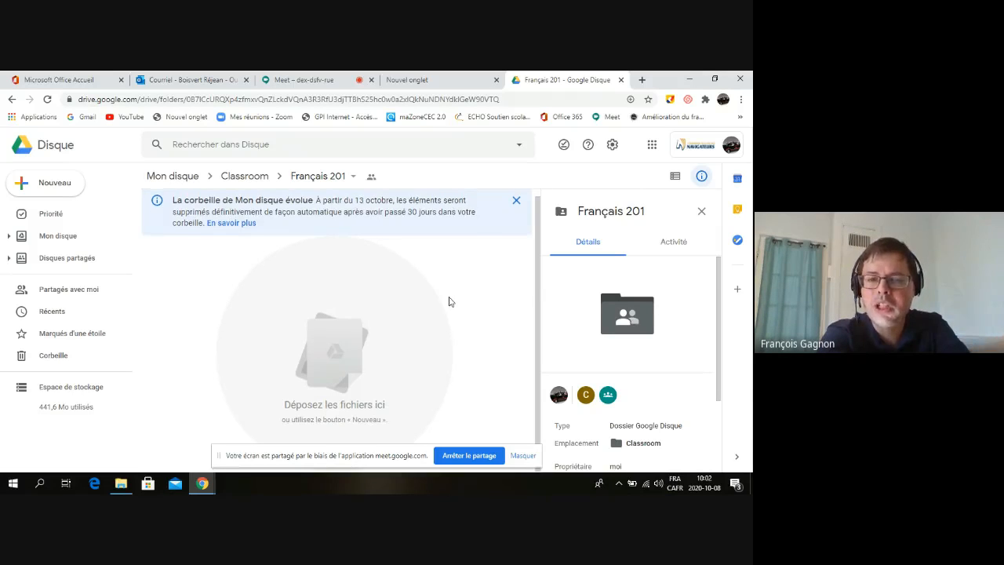
scroll(449, 303, up, 1)
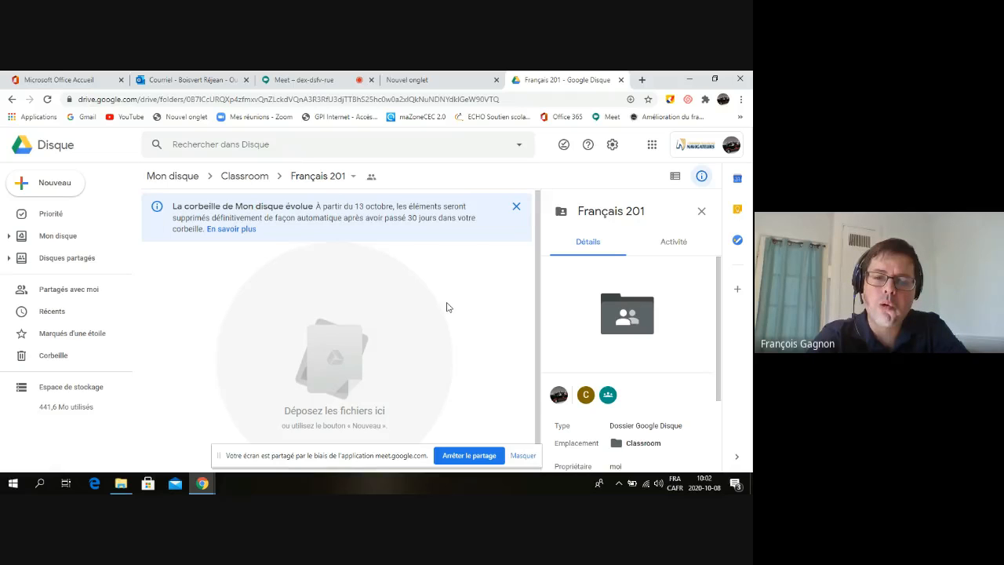
scroll(445, 310, down, 1)
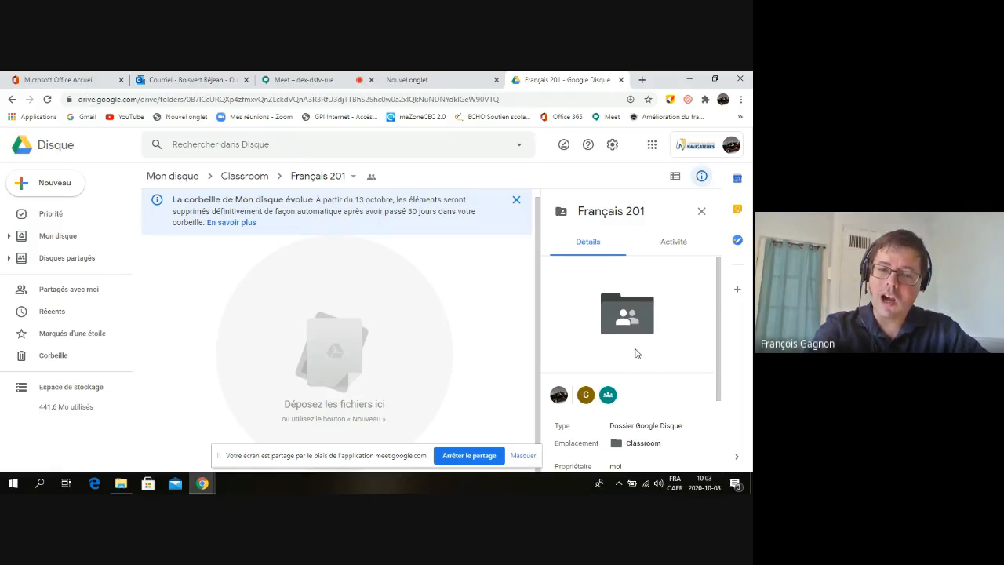
mouse_move(608, 402)
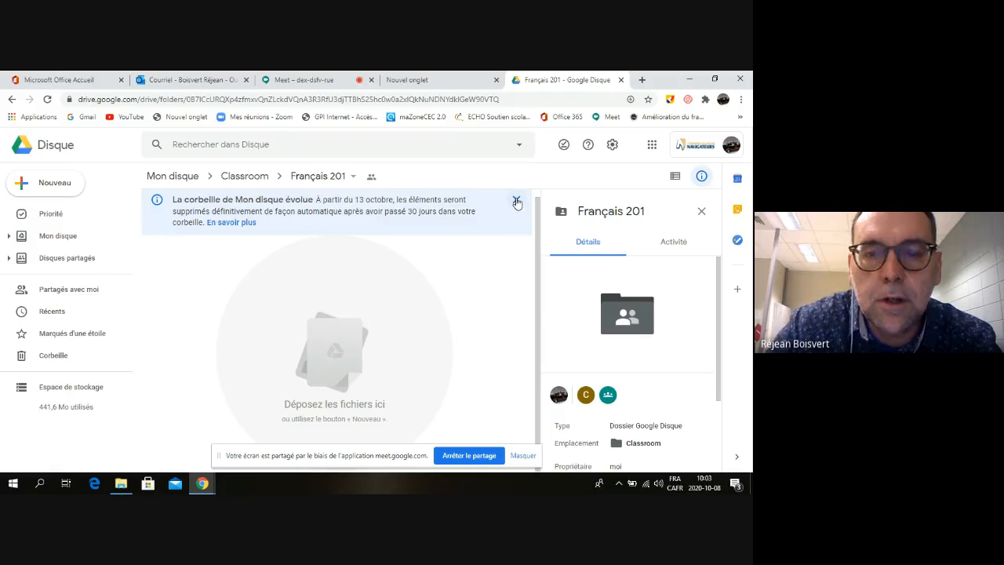
click(516, 201)
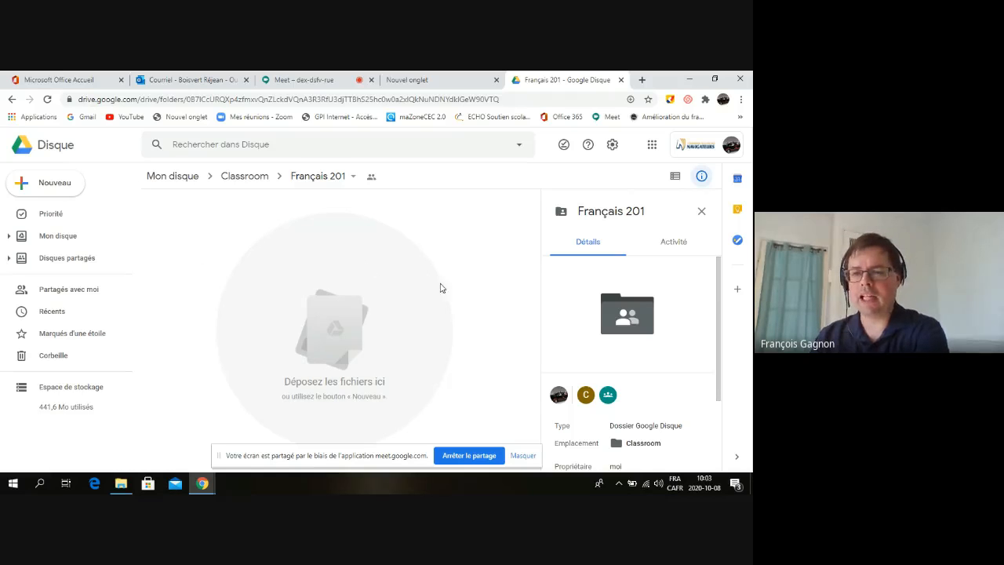
click(701, 176)
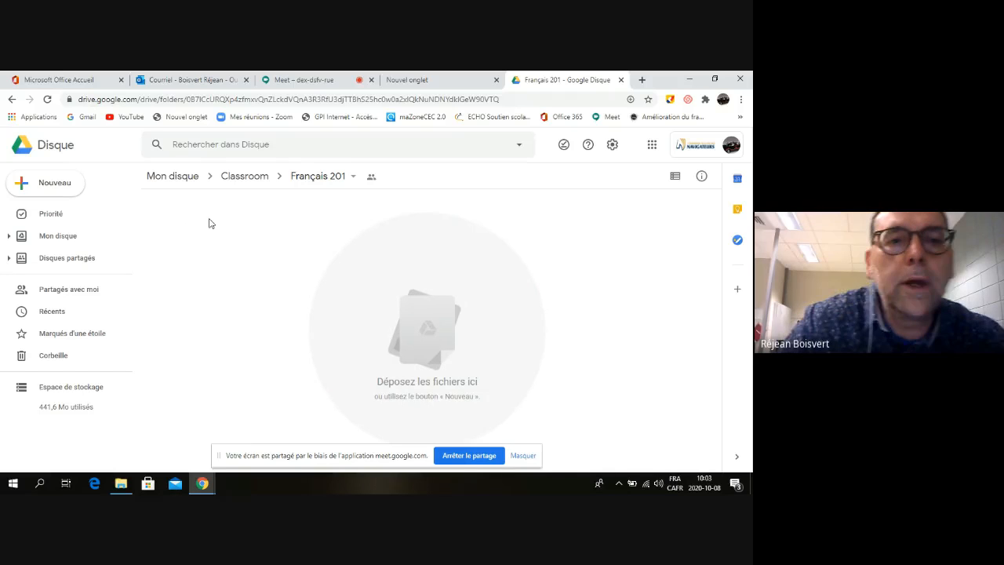
Return to My Drive via the Mon disque breadcrumb
click(174, 184)
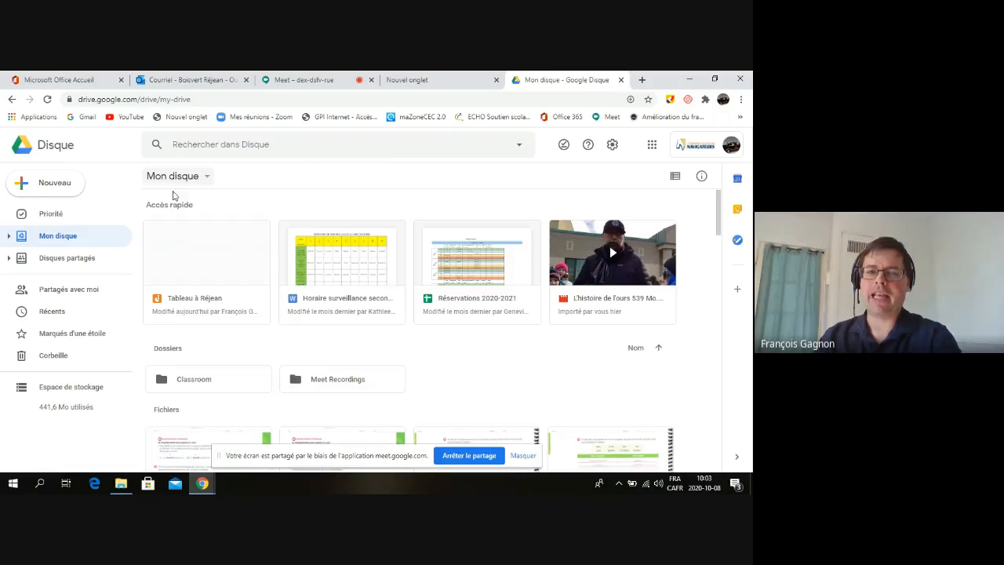
scroll(333, 348, down, 1)
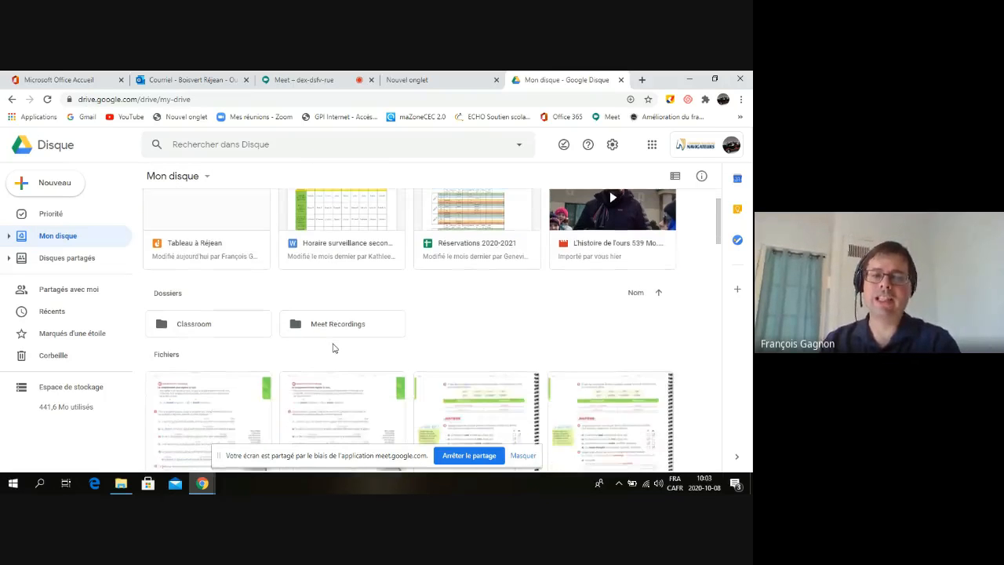
scroll(333, 347, up, 1)
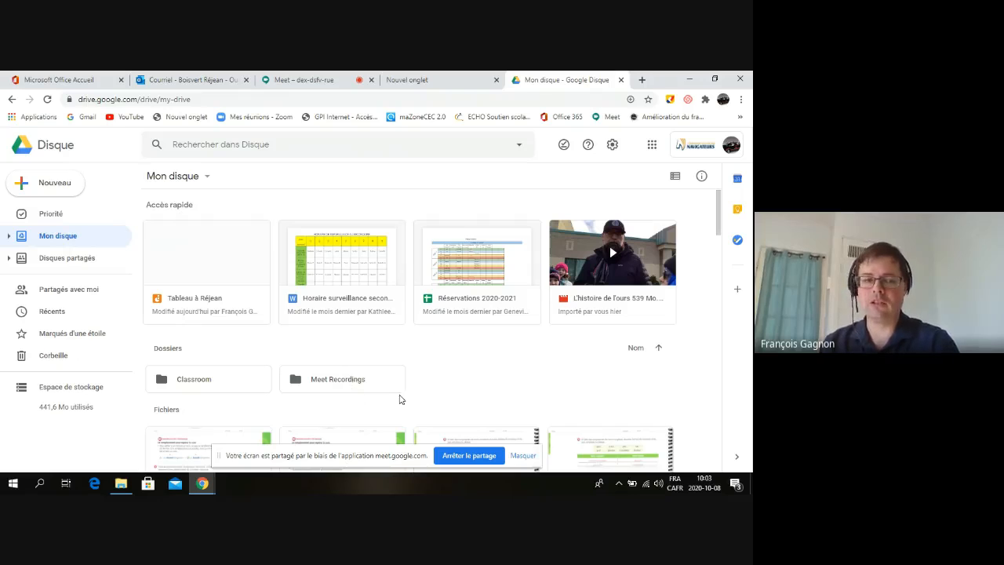
scroll(426, 388, down, 1)
scroll(427, 389, up, 1)
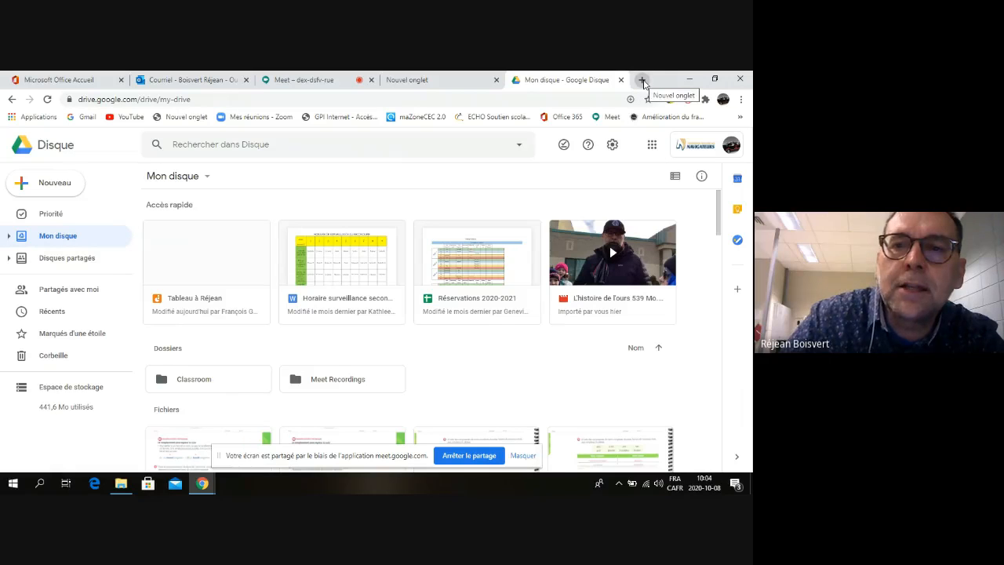
Launch Google Classroom in a new tab from the Google apps menu
click(652, 145)
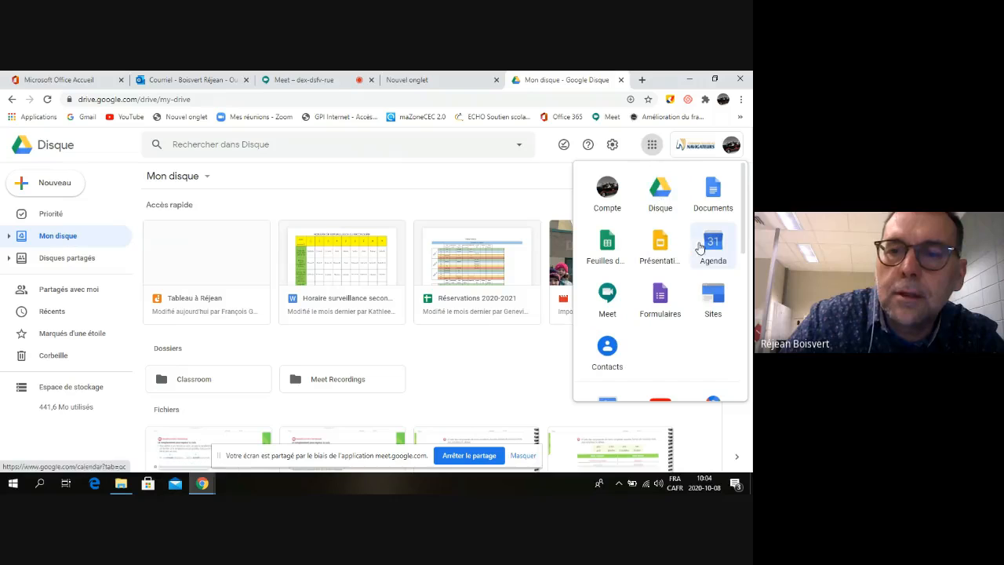
scroll(690, 273, down, 2)
scroll(690, 273, down, 5)
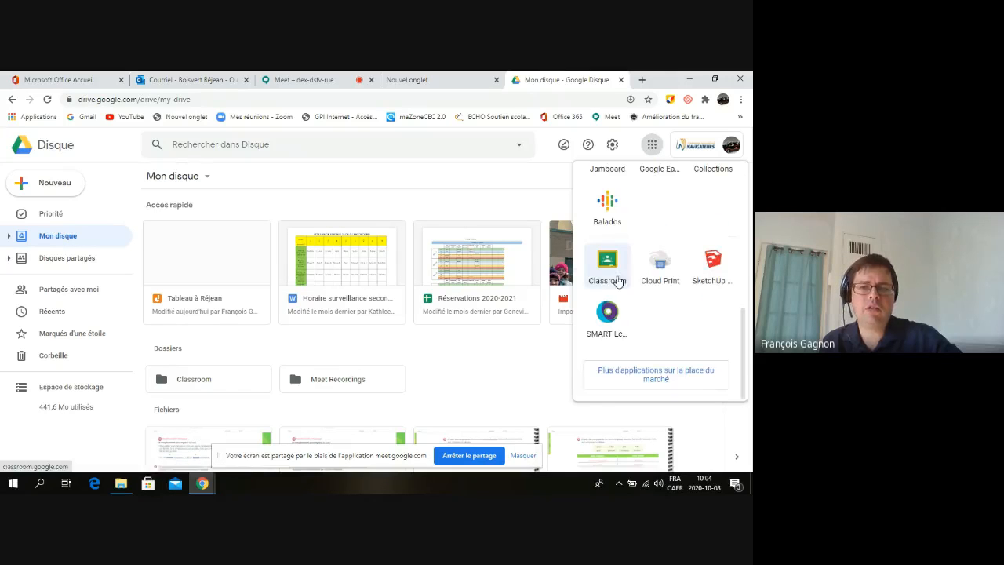
click(608, 267)
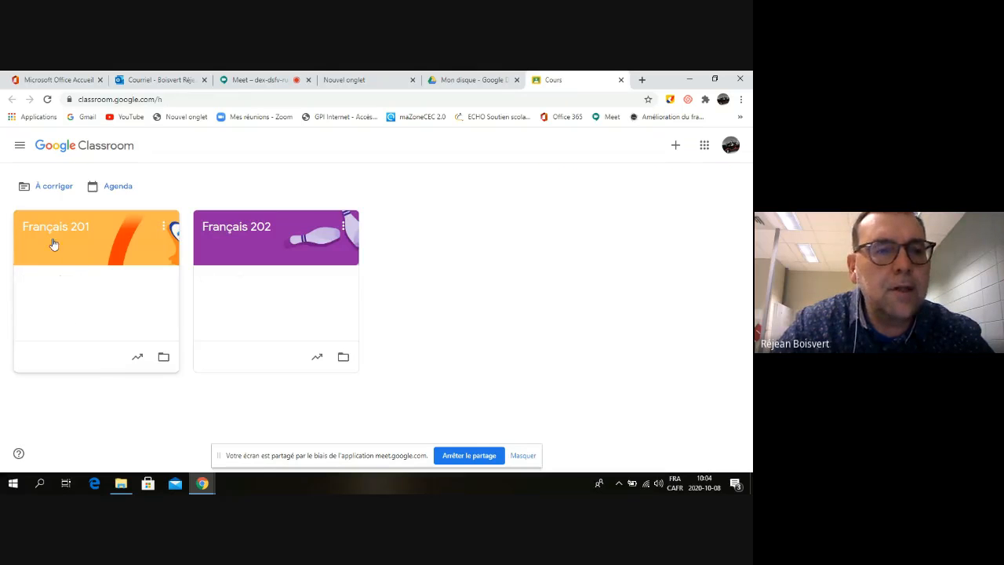
click(286, 241)
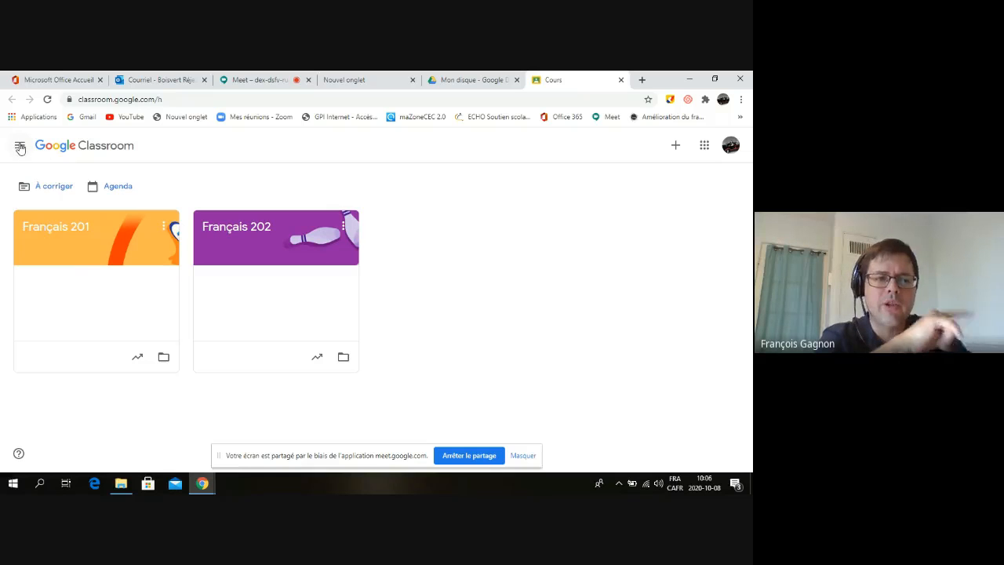
Open Cours archivés and delete the archived Français 2e secondaire group 02 course
click(21, 149)
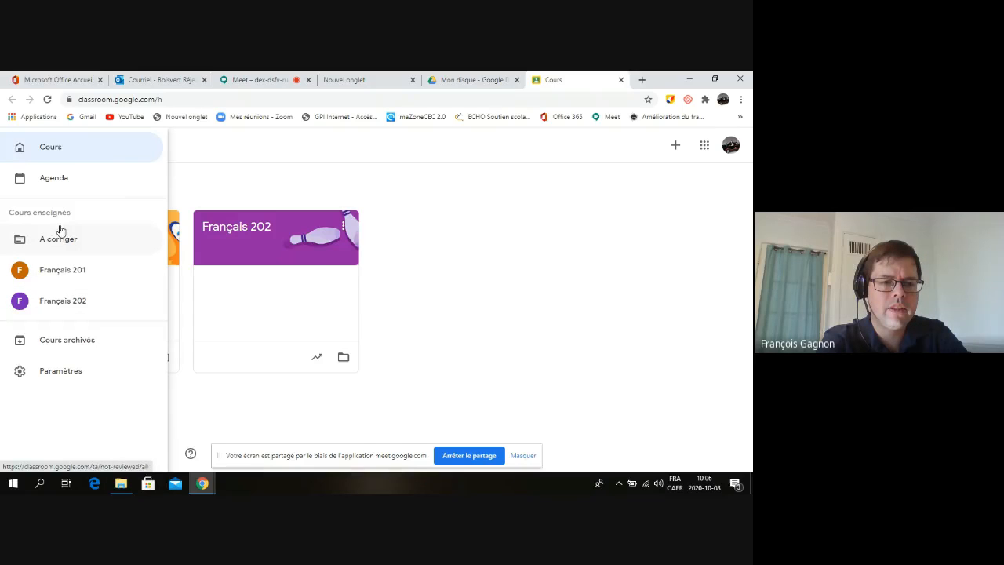
click(75, 339)
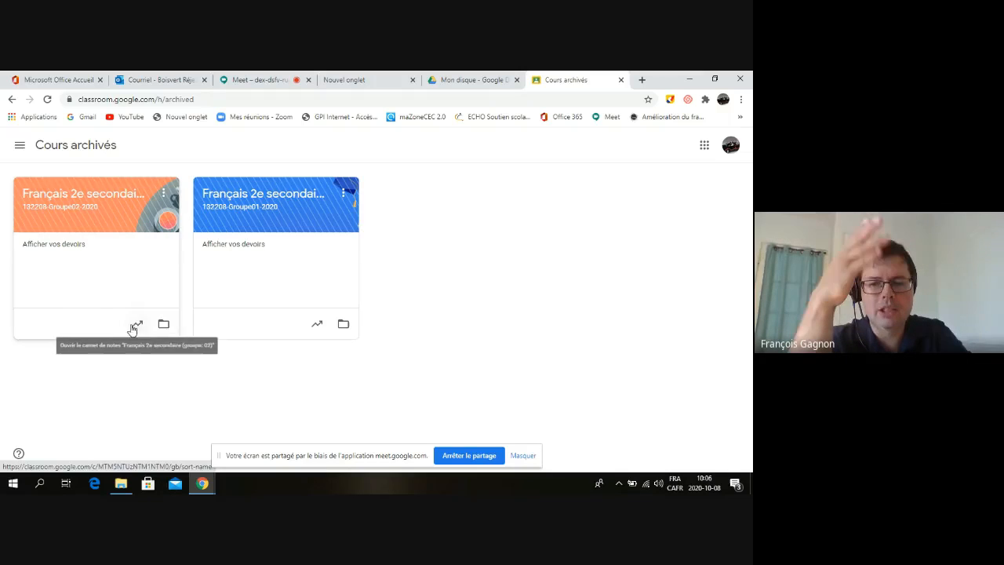
click(163, 193)
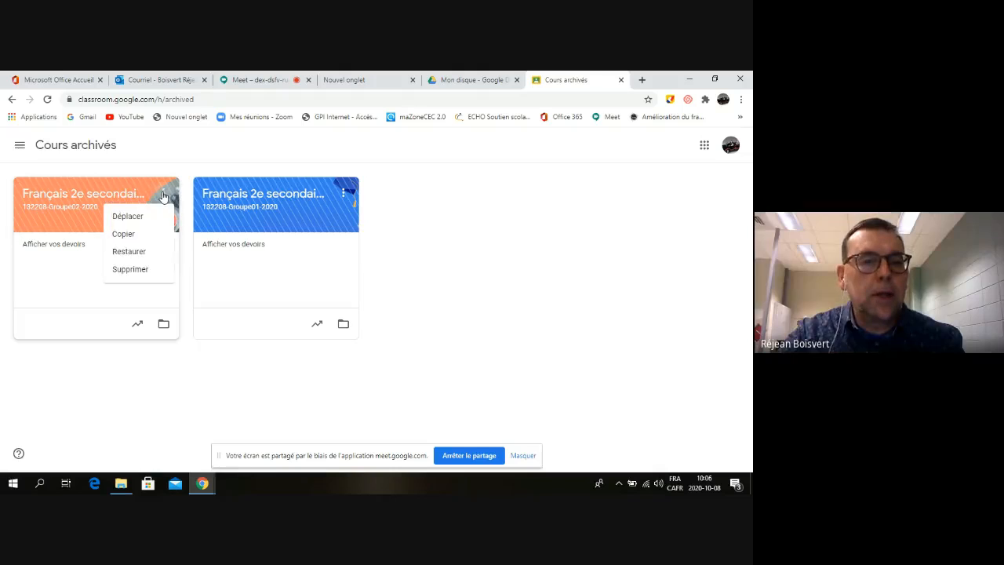
click(142, 271)
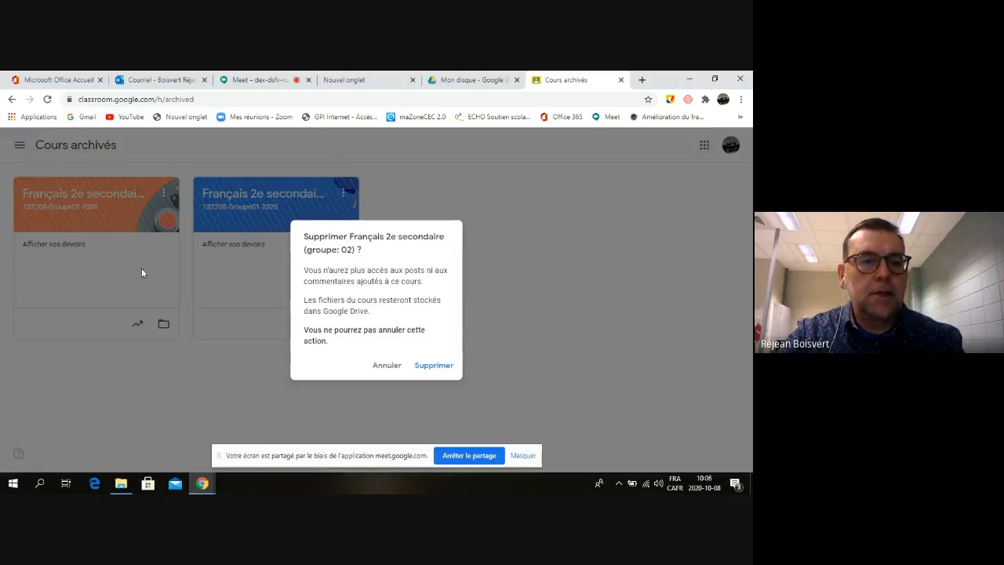
click(437, 365)
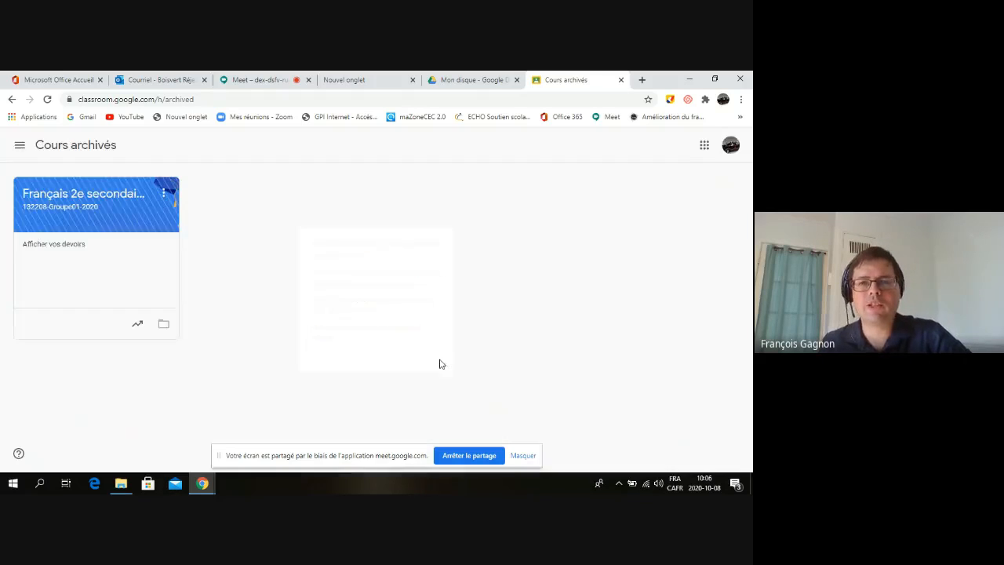
Delete the remaining archived group 01 course, leaving no archived courses
click(163, 194)
click(146, 252)
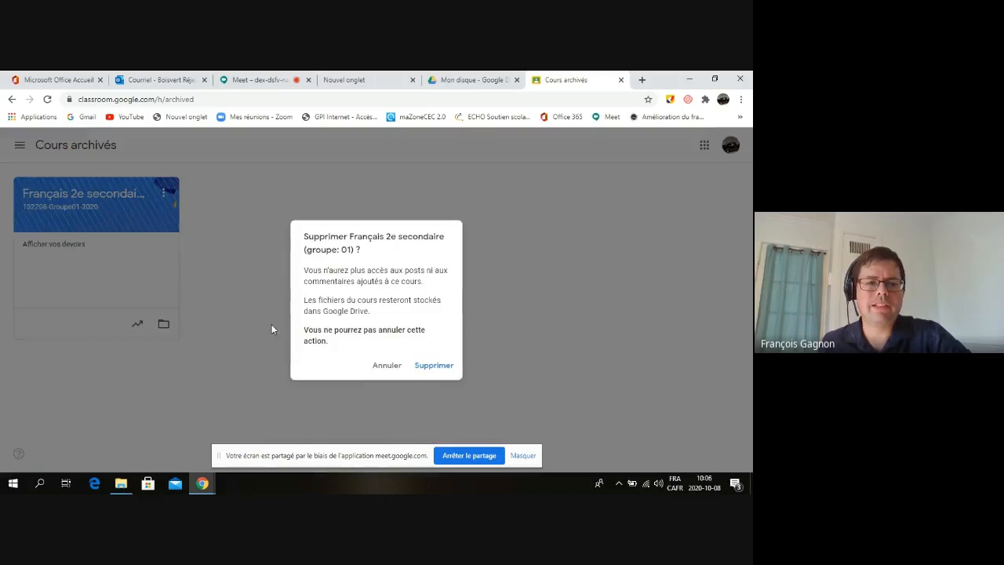
click(442, 365)
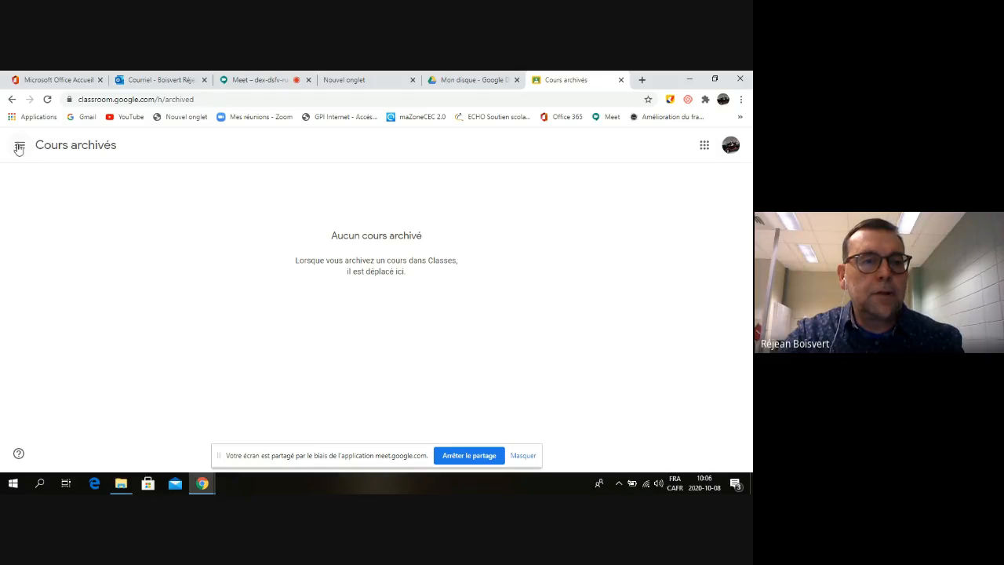
click(19, 147)
Open the Français 201 course stream, then launch My Drive in a new Google Drive tab
click(67, 271)
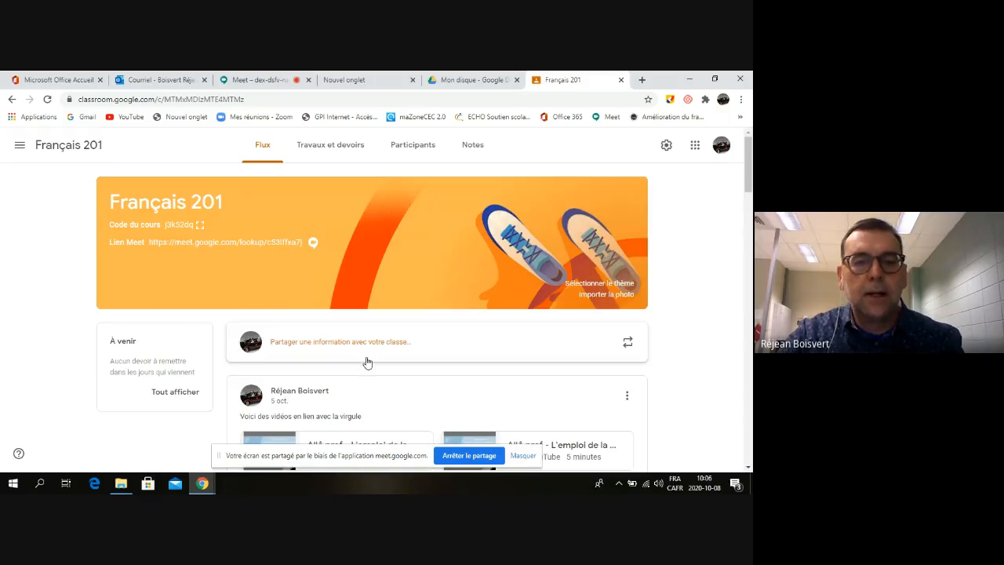
scroll(367, 361, down, 5)
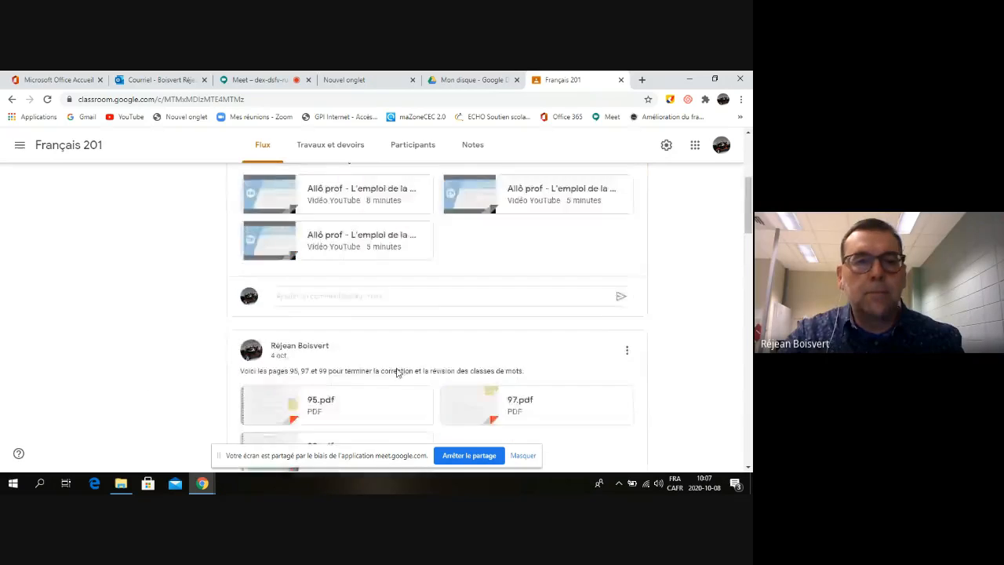
scroll(398, 372, up, 5)
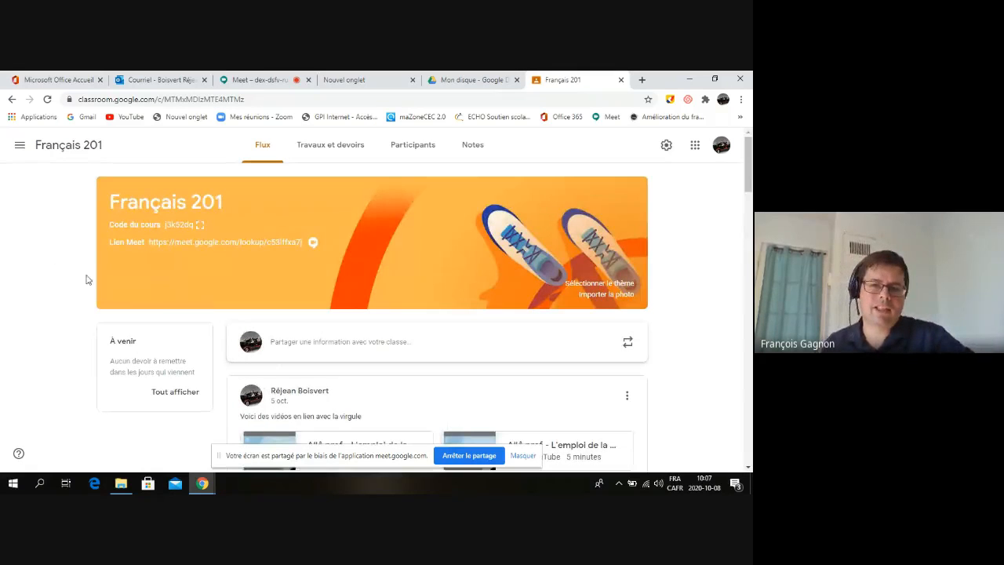
click(695, 145)
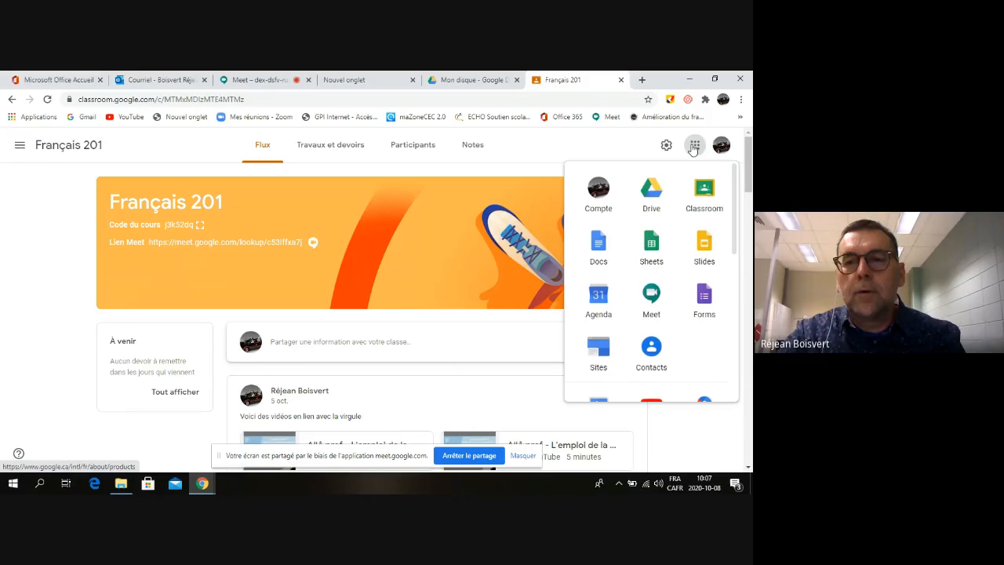
click(652, 190)
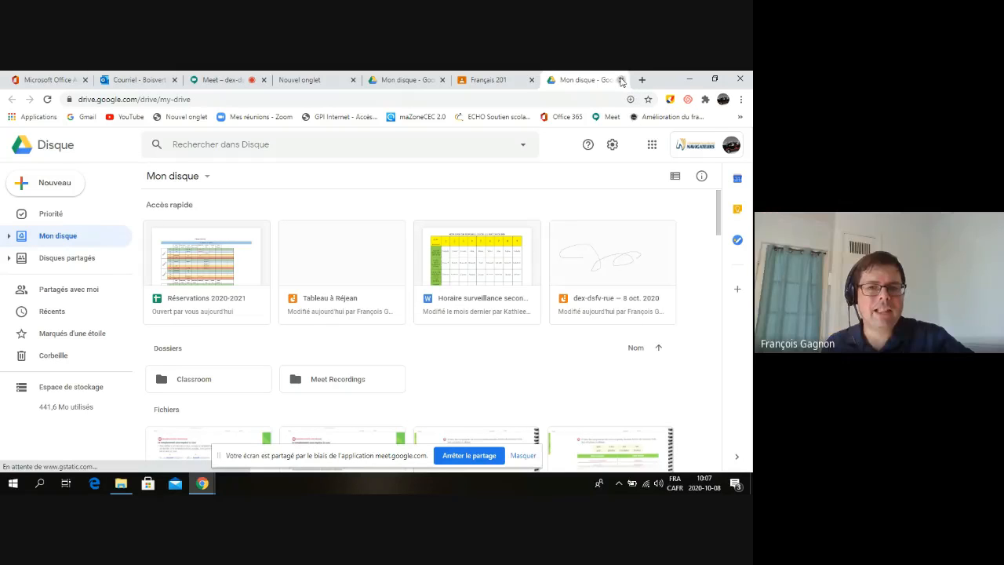
Close the extra Mon disque tab and return to the remaining My Drive tab
click(620, 80)
click(479, 79)
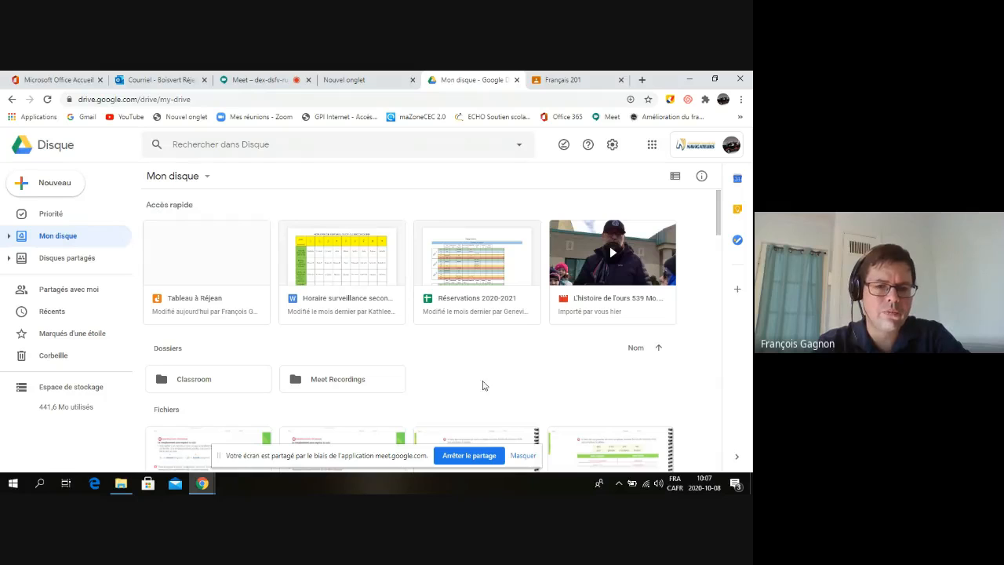
scroll(380, 356, down, 2)
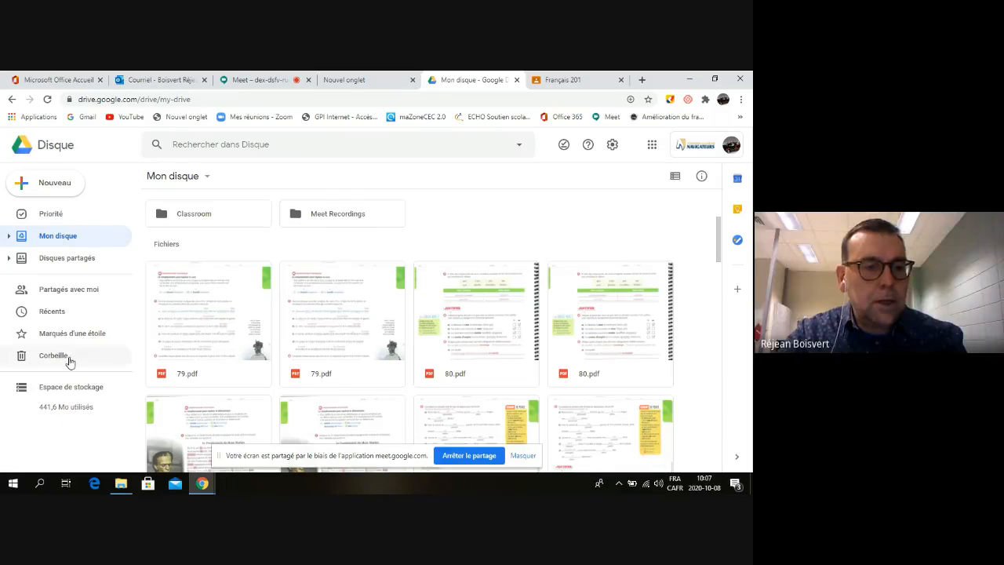
double_click(195, 220)
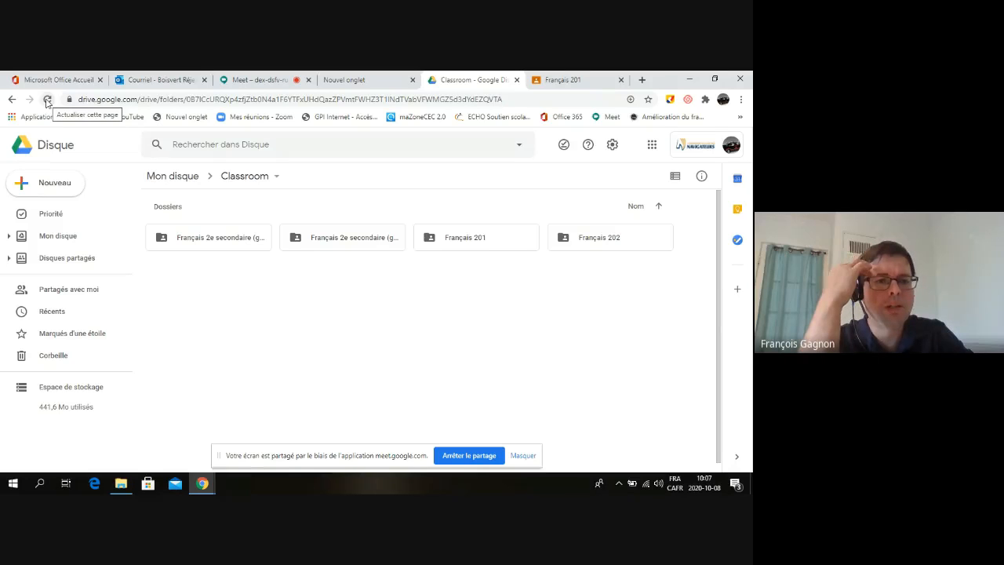
click(47, 100)
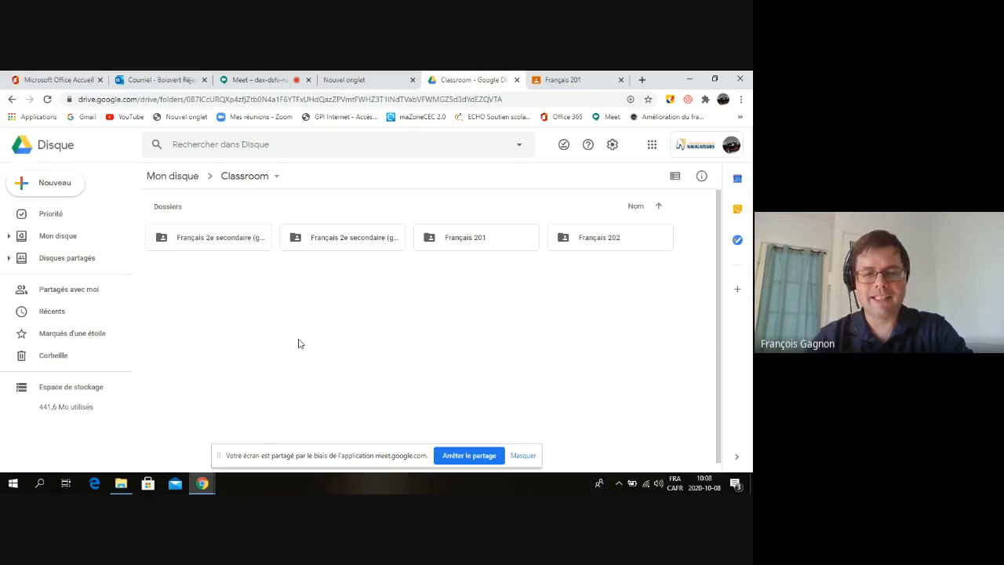
click(69, 239)
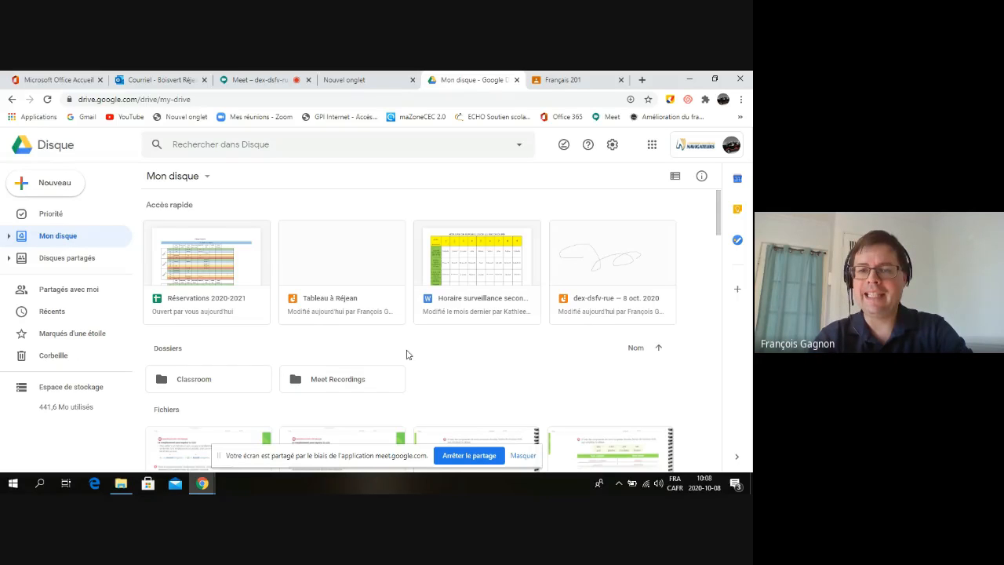
Switch My Drive to list view and scroll through the PDFs from 79.pdf to 87.pdf
click(675, 178)
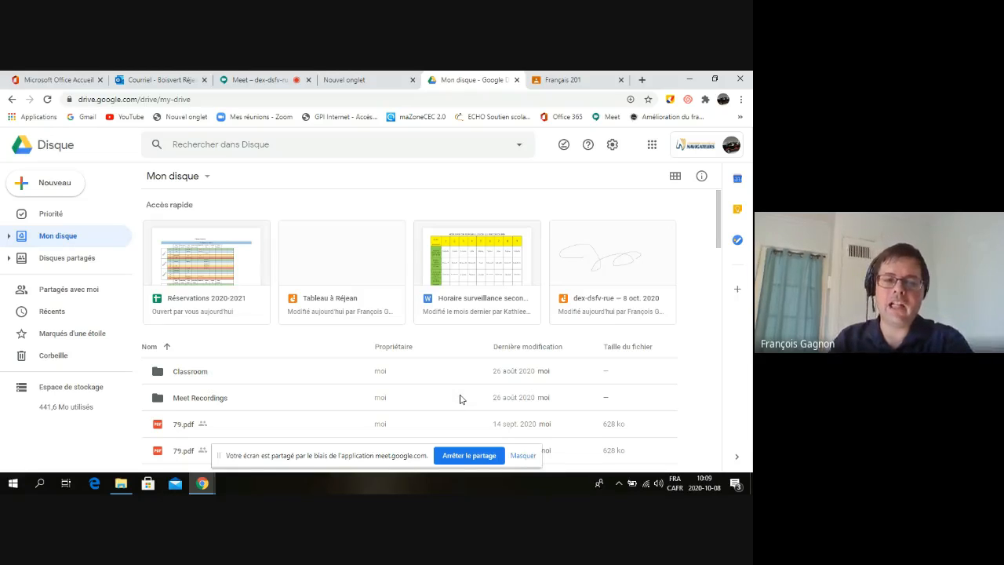
scroll(365, 386, down, 2)
scroll(364, 382, down, 2)
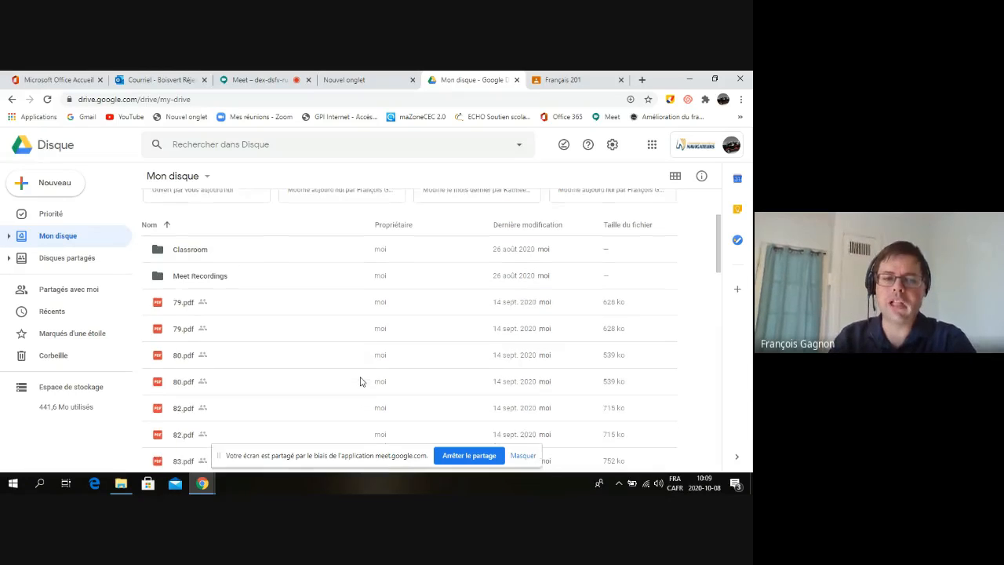
scroll(362, 384, up, 1)
scroll(362, 383, down, 1)
scroll(362, 384, up, 1)
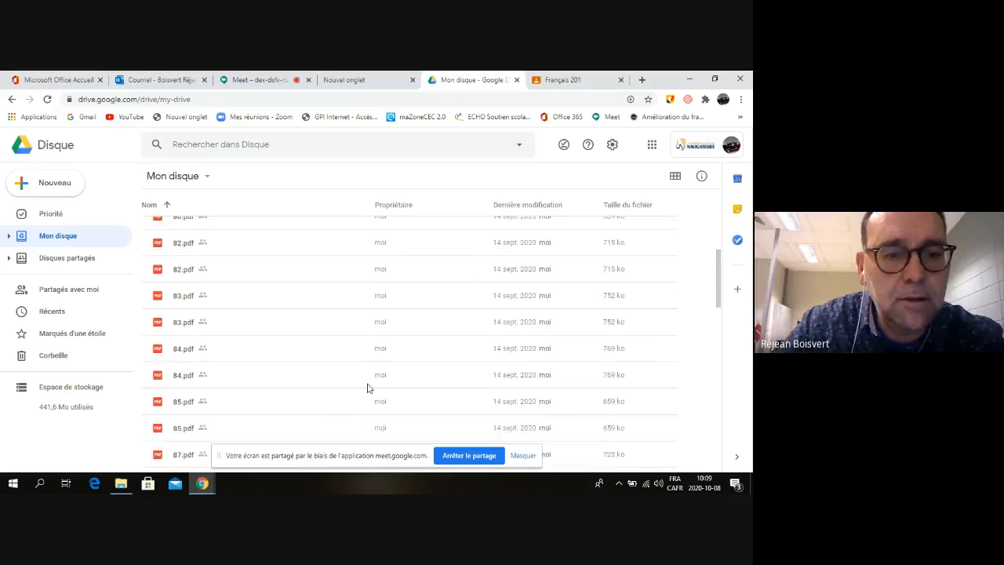
scroll(363, 386, up, 2)
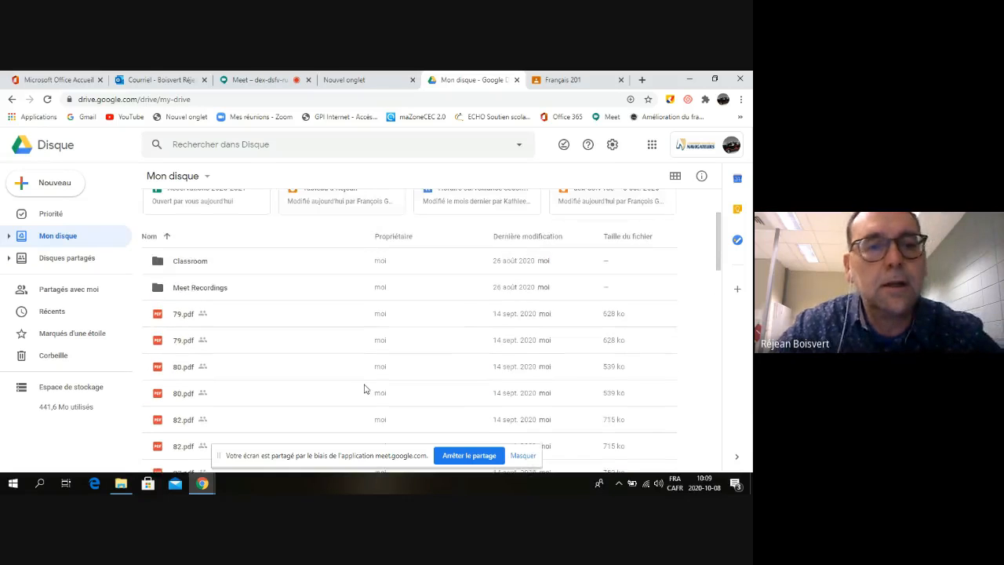
scroll(364, 388, up, 1)
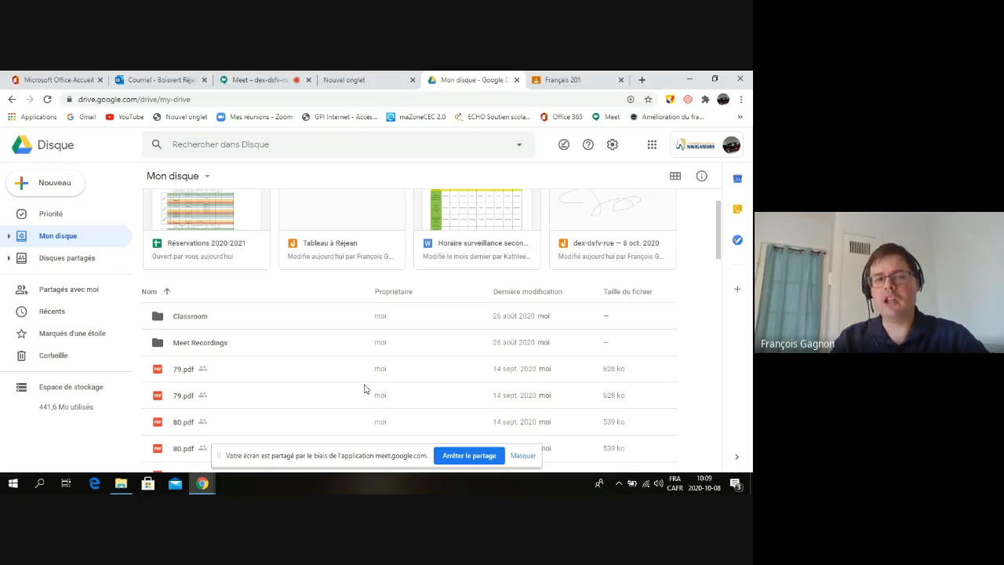
scroll(363, 388, up, 1)
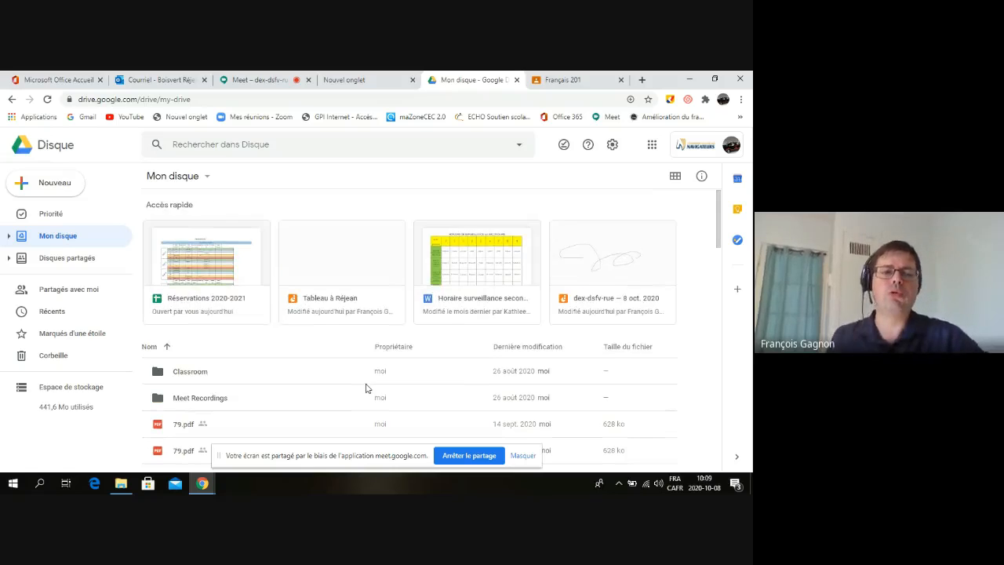
Create a Nouveau > Dossier folder titled 'Avec' plus the colleague's full name
click(49, 187)
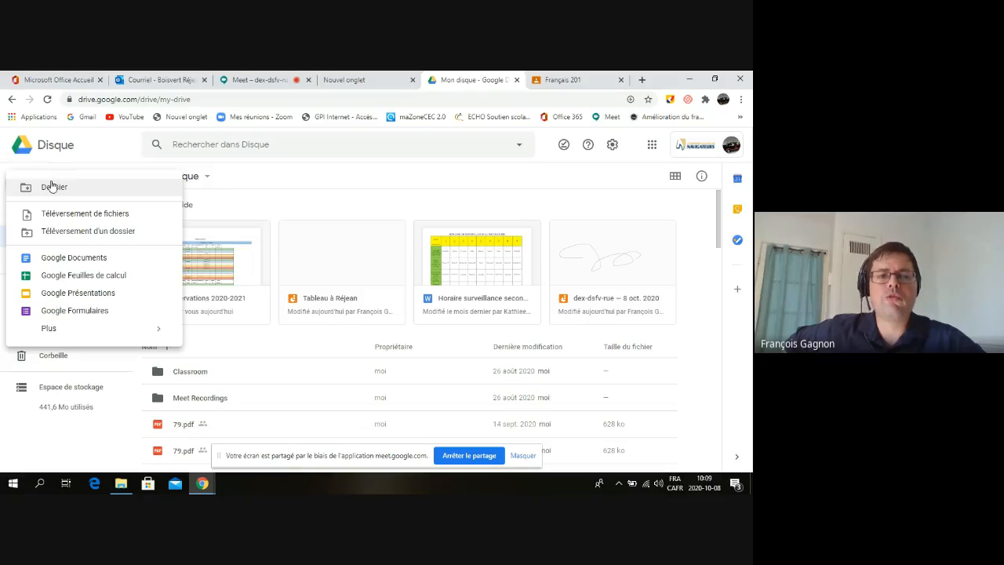
mouse_move(49, 330)
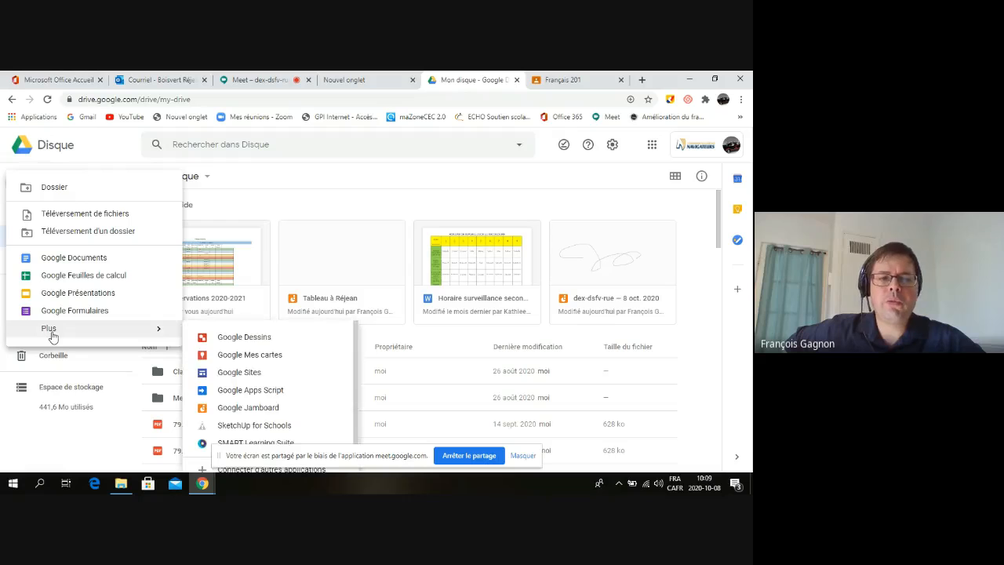
click(57, 189)
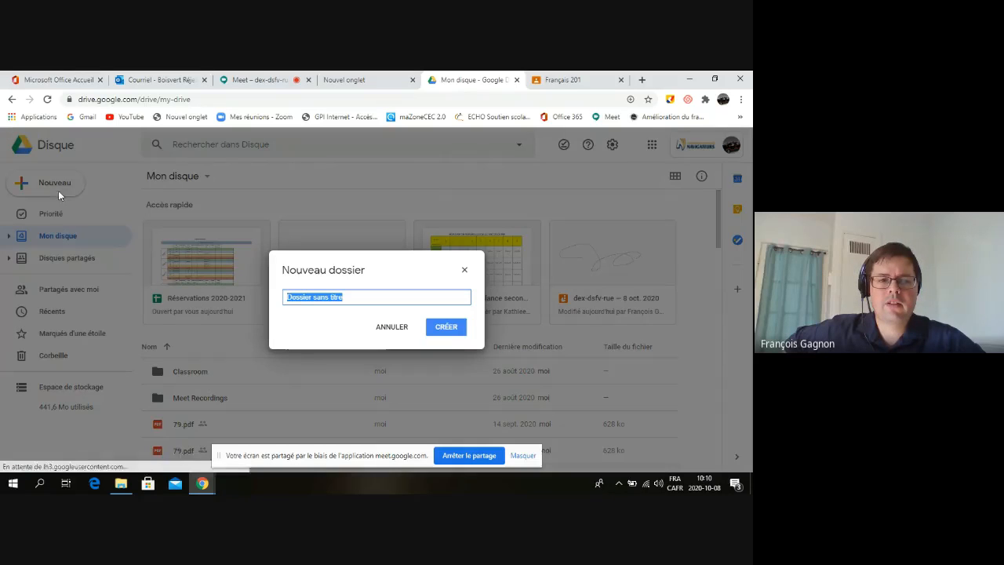
key(BackSpace)
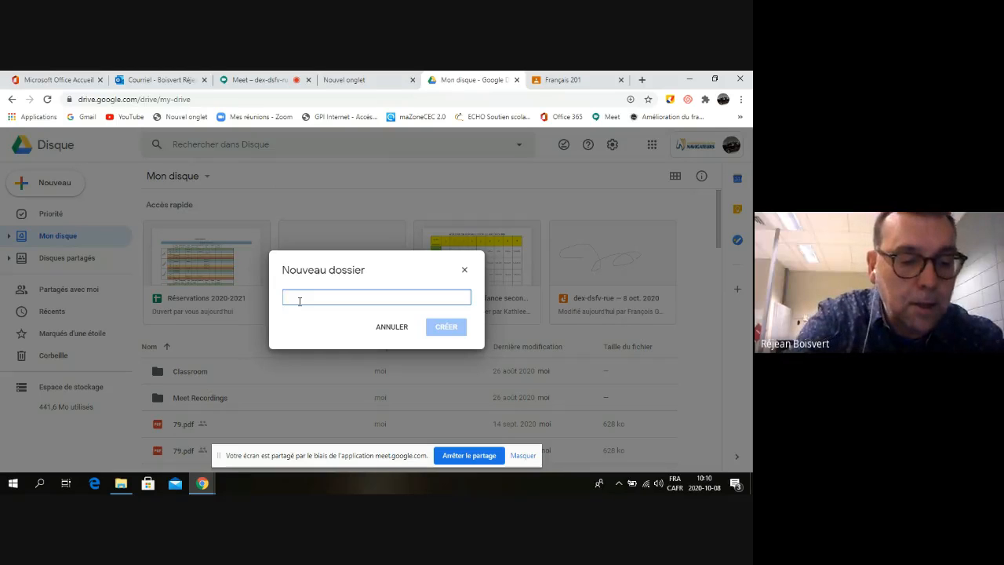
text(Avec )
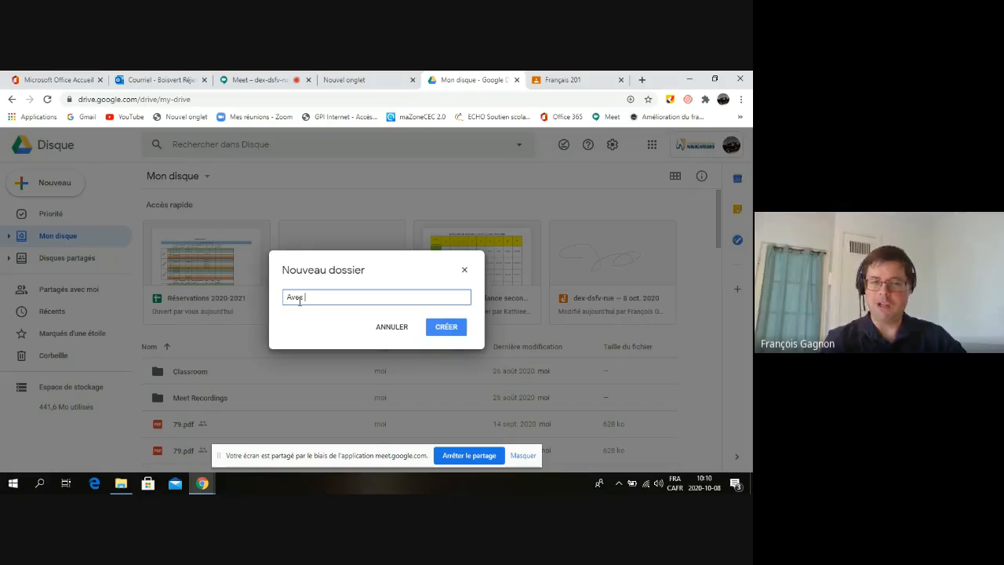
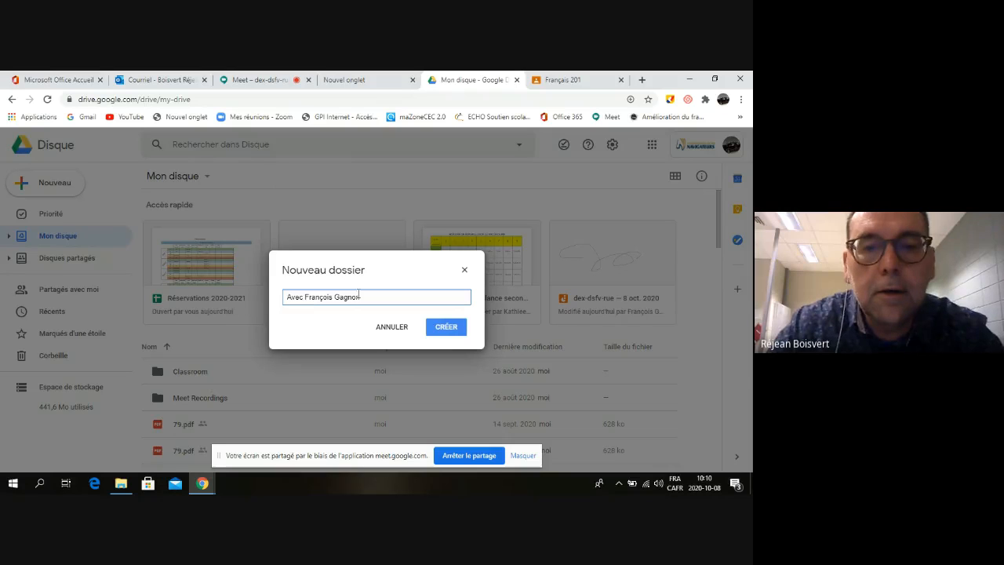
click(450, 328)
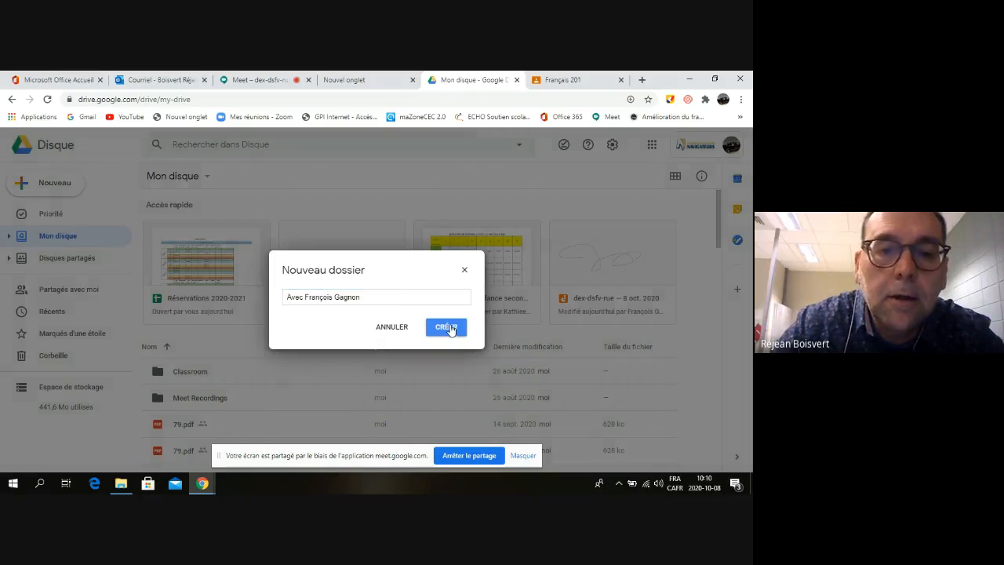
scroll(412, 361, down, 1)
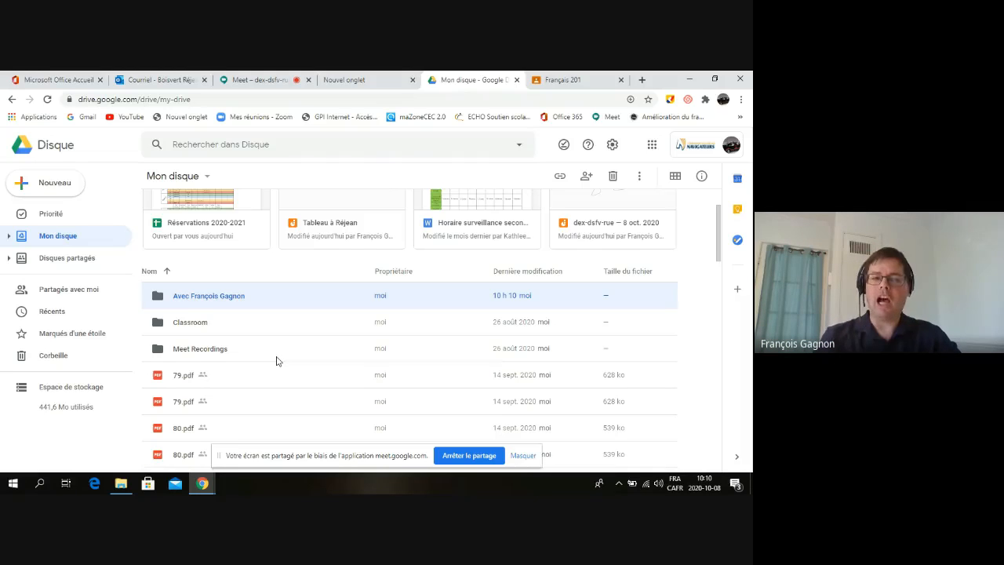
Open the empty 'Avec' folder and bring up the Nouveau menu's Plus options
double_click(197, 303)
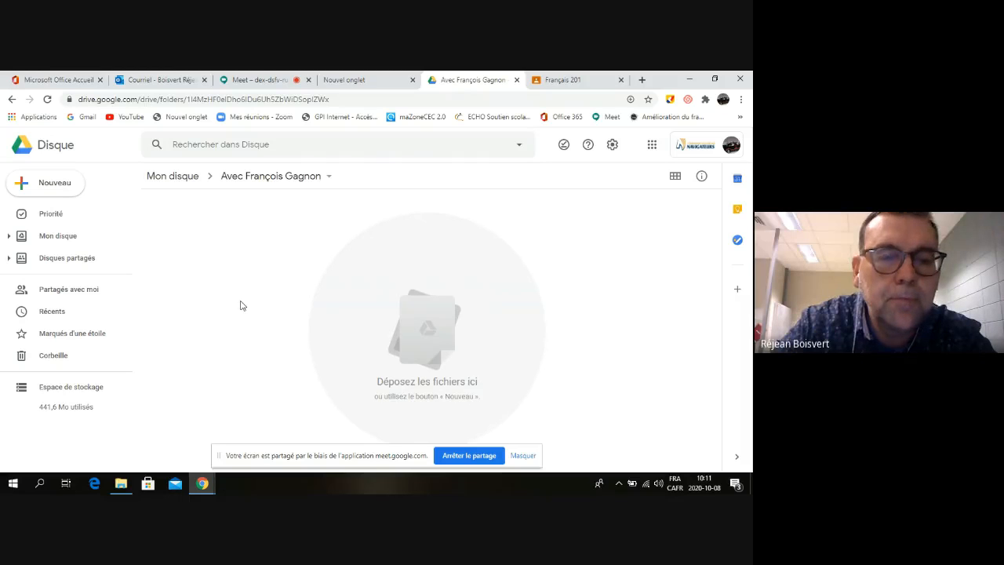
click(61, 184)
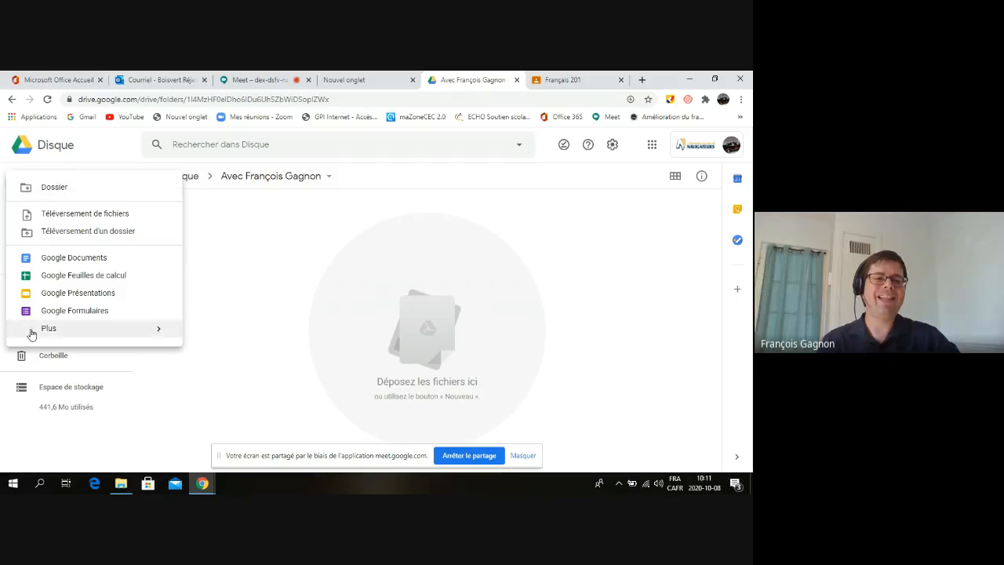
mouse_move(49, 329)
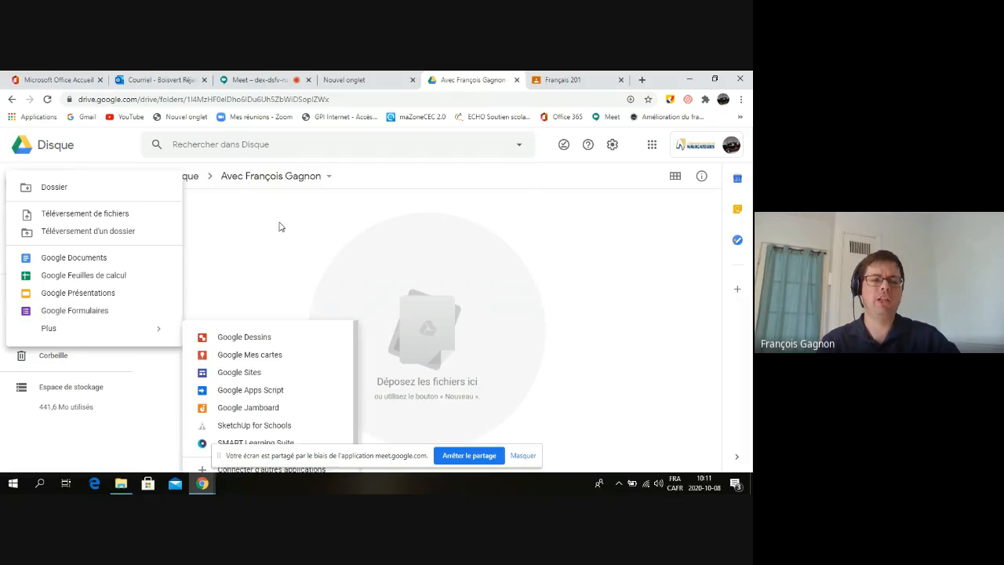
Upload R-NEE explication.docx from the computer into the folder
click(87, 216)
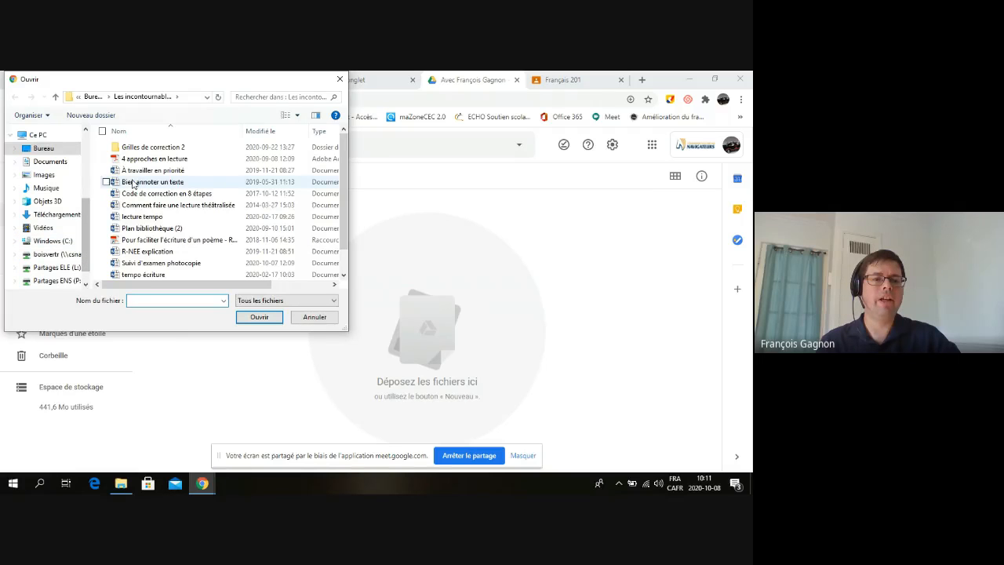
double_click(149, 252)
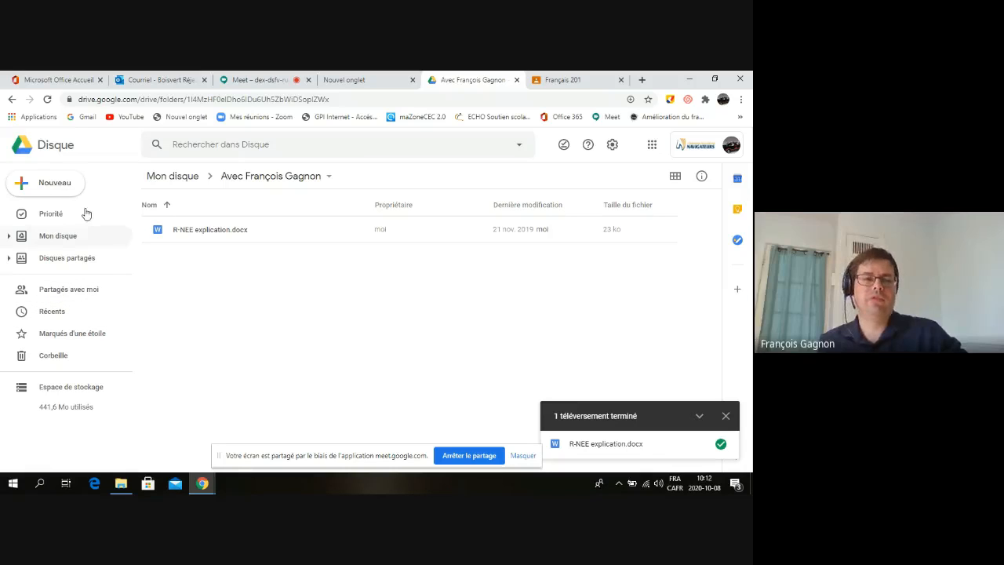
click(55, 183)
click(67, 192)
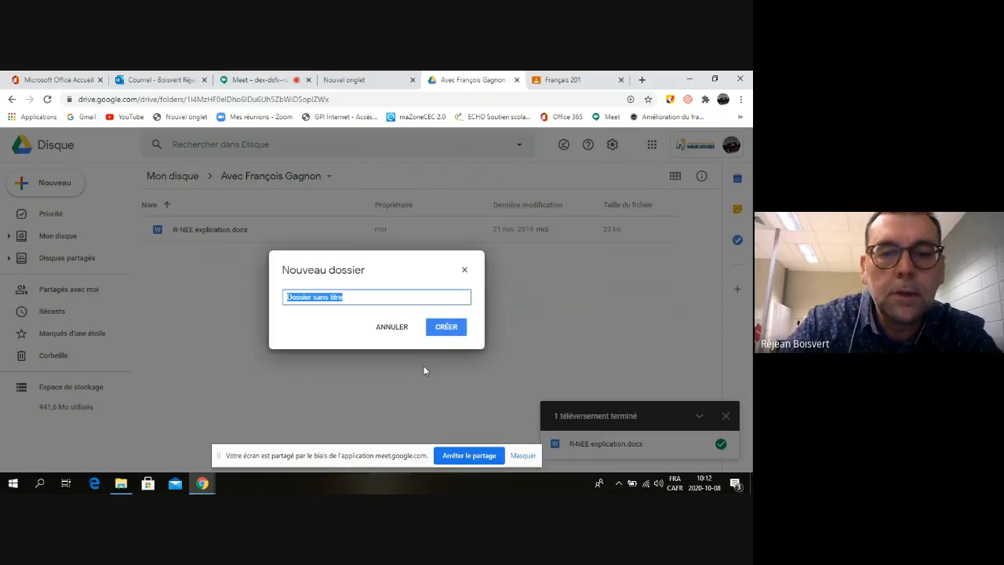
click(391, 326)
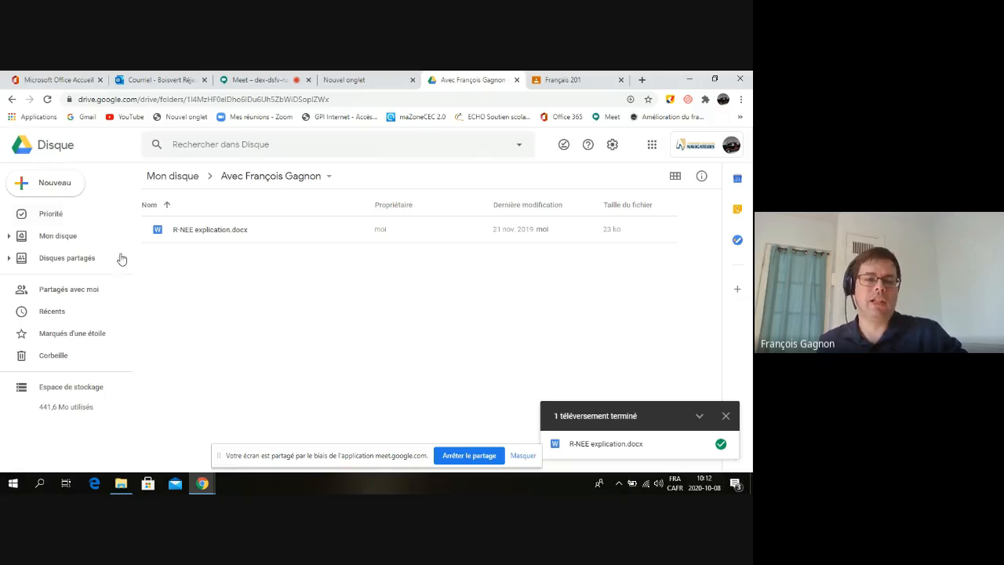
click(59, 183)
click(59, 183)
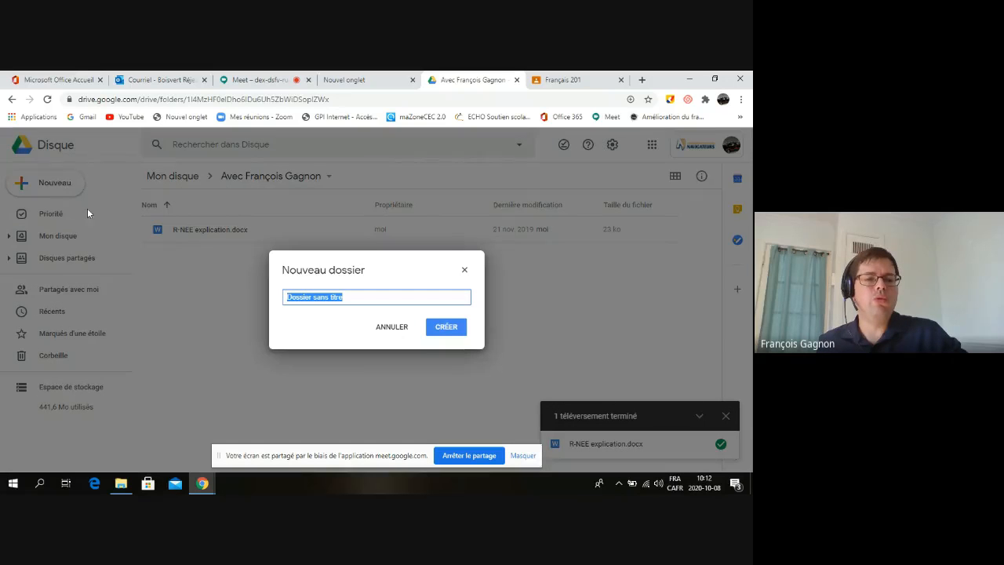
click(392, 328)
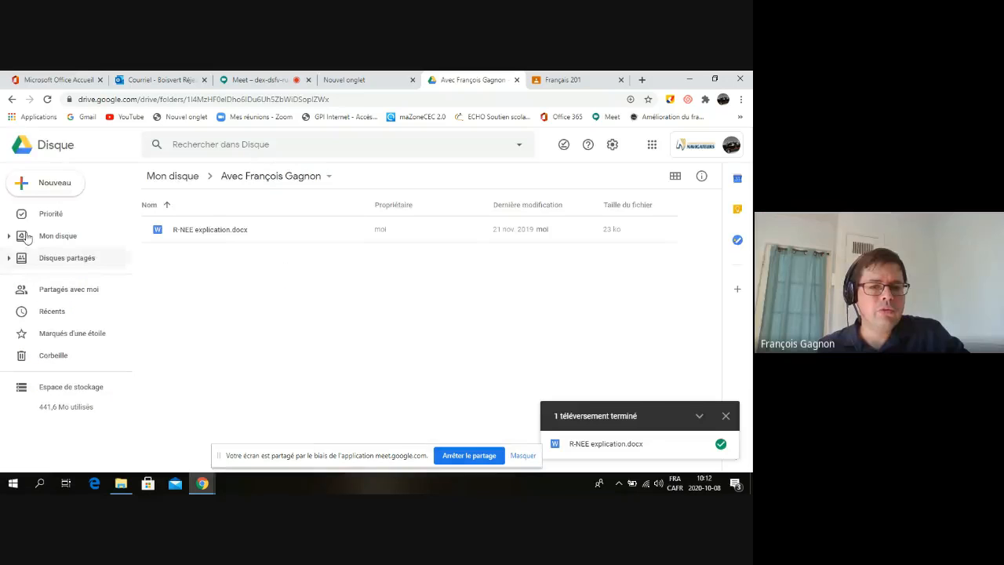
Upload Bien annoter un texte, Code de correction en 8 étapes and Comment faire une lecture théâtralisée together
click(20, 184)
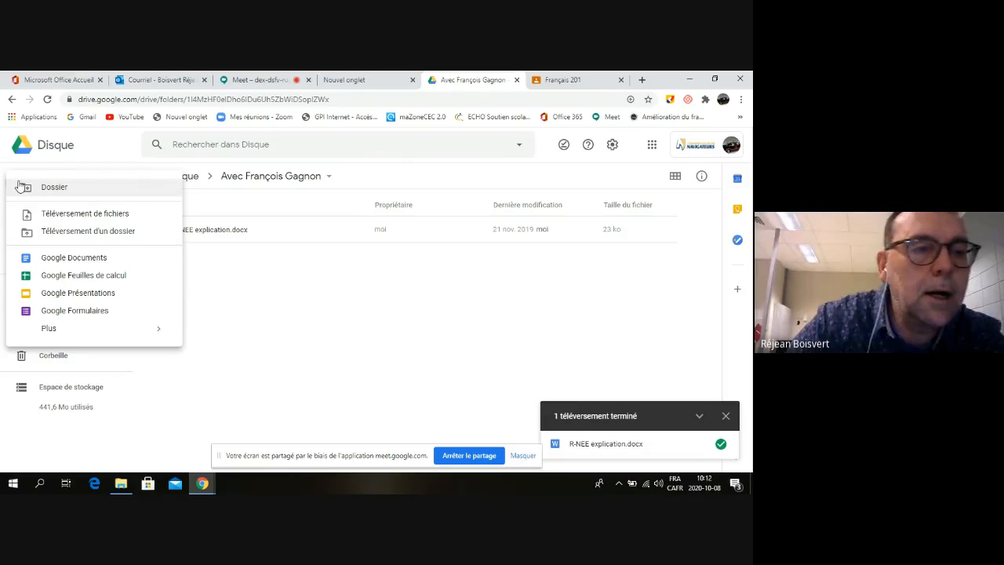
click(66, 215)
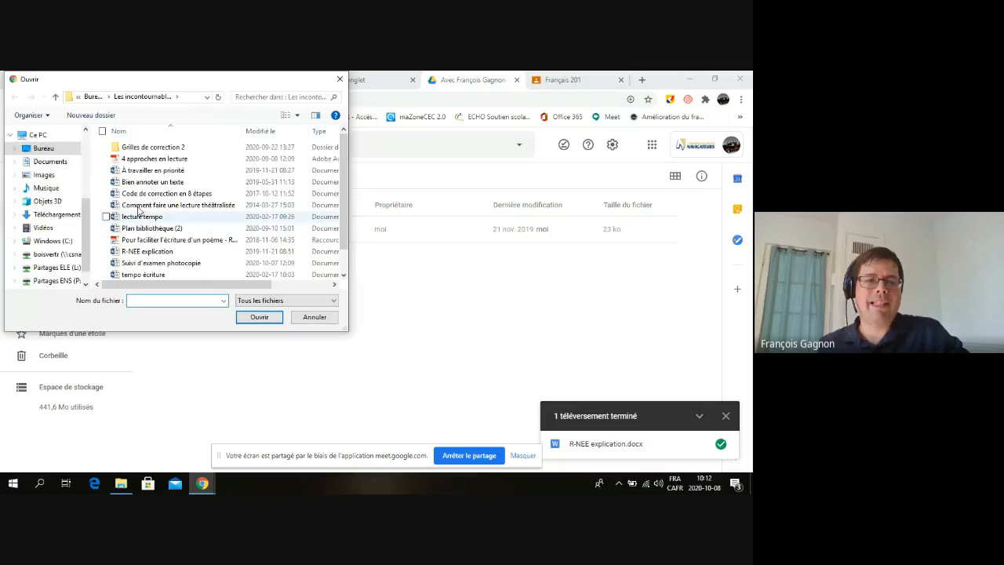
click(148, 183)
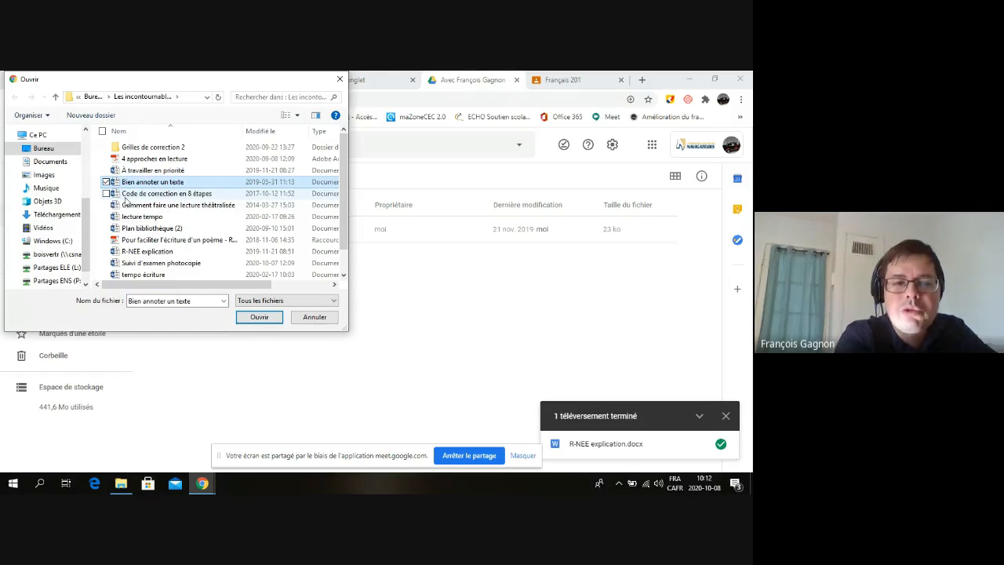
ctrl+click(127, 194)
ctrl+click(129, 205)
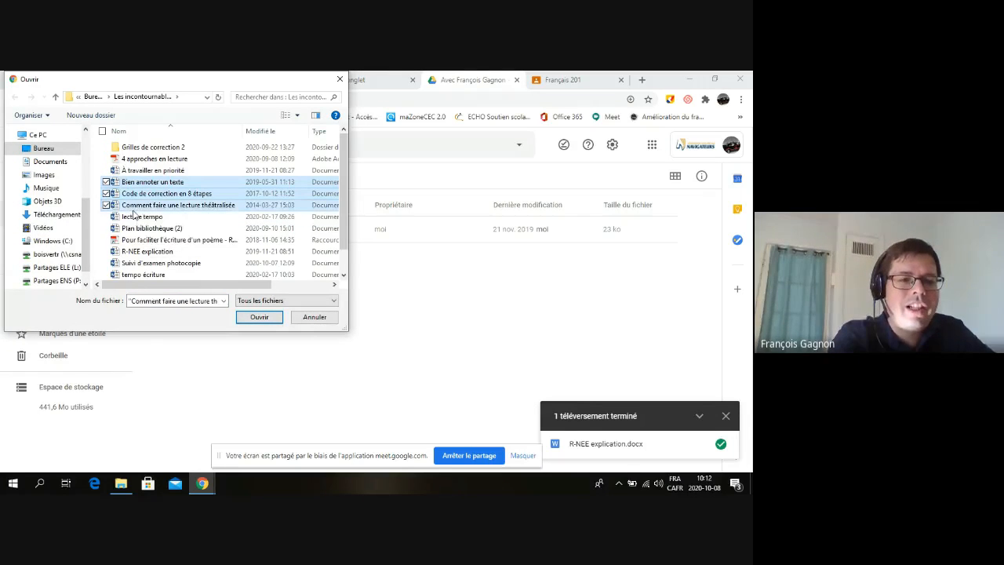
click(265, 320)
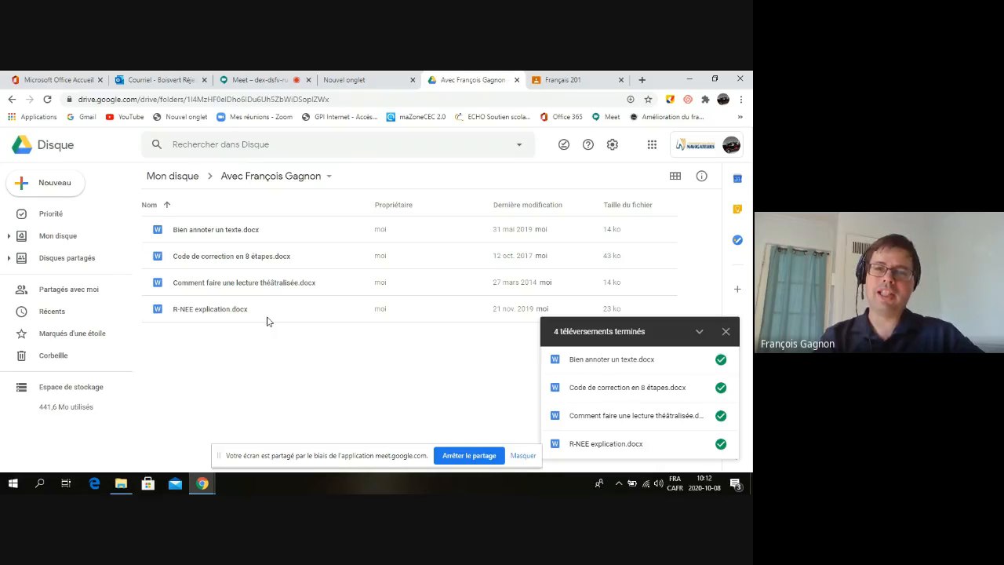
click(725, 332)
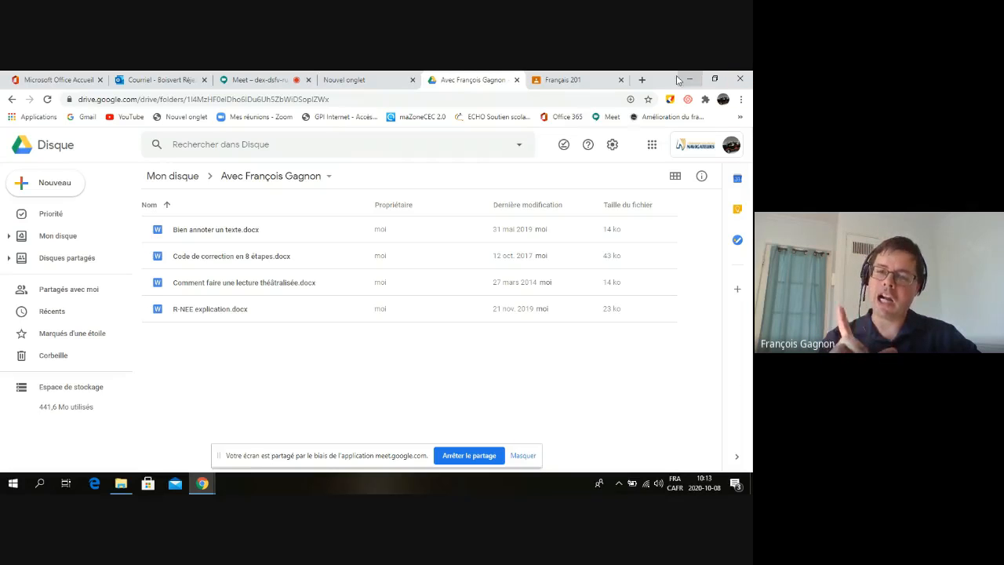
Shrink the Chrome window and place File Explorer beside it
drag(661, 83, 508, 93)
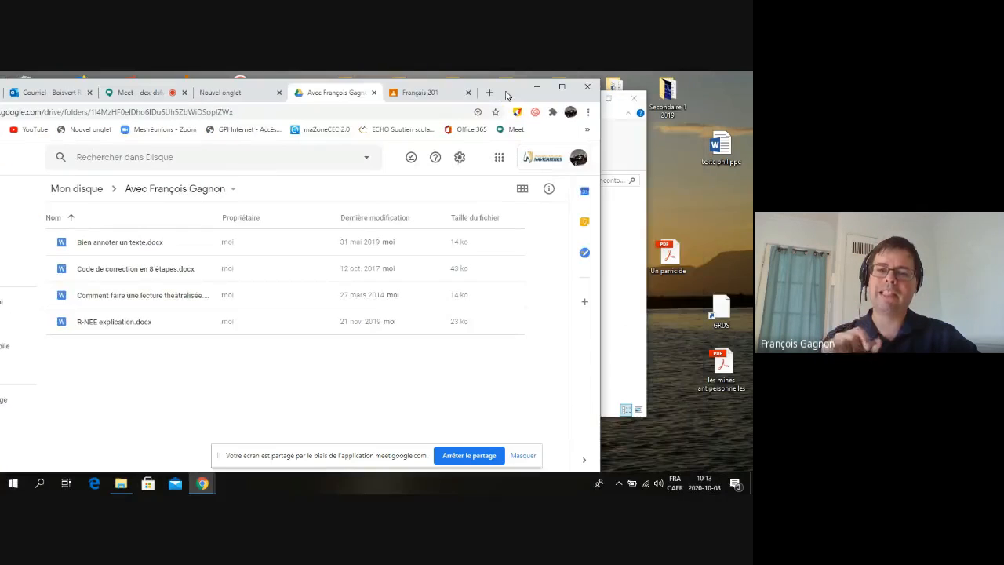
drag(601, 272, 180, 276)
click(487, 114)
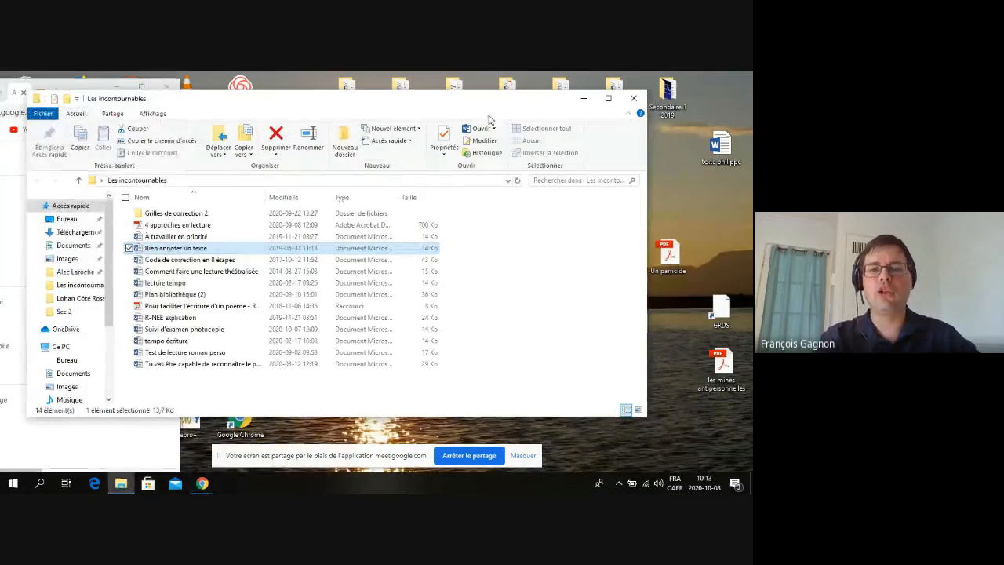
drag(487, 113, 707, 100)
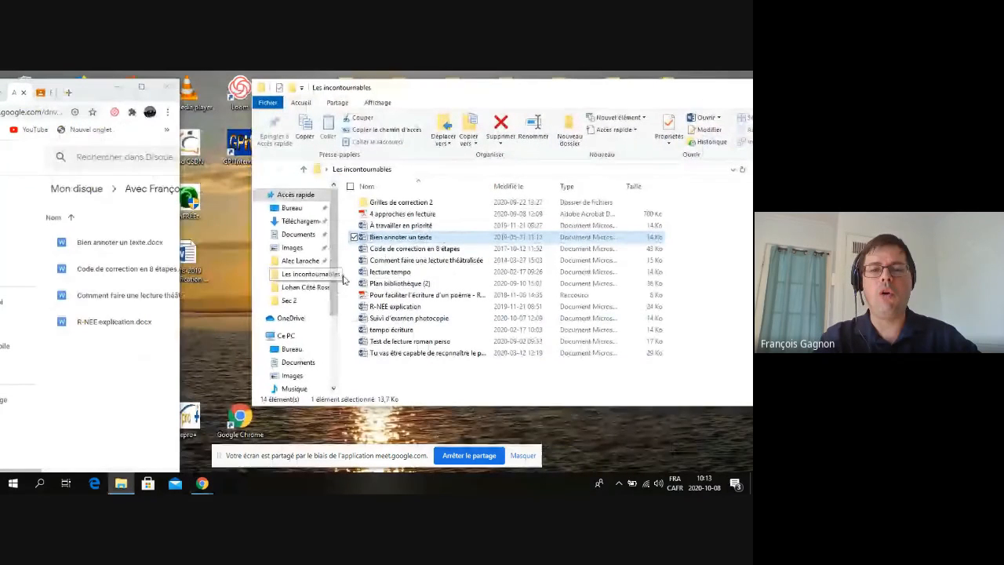
Drag five files, Plan bibliothèque (2) through tempo écriture, into Drive, updating R-NEE explication.docx
drag(354, 278, 78, 408)
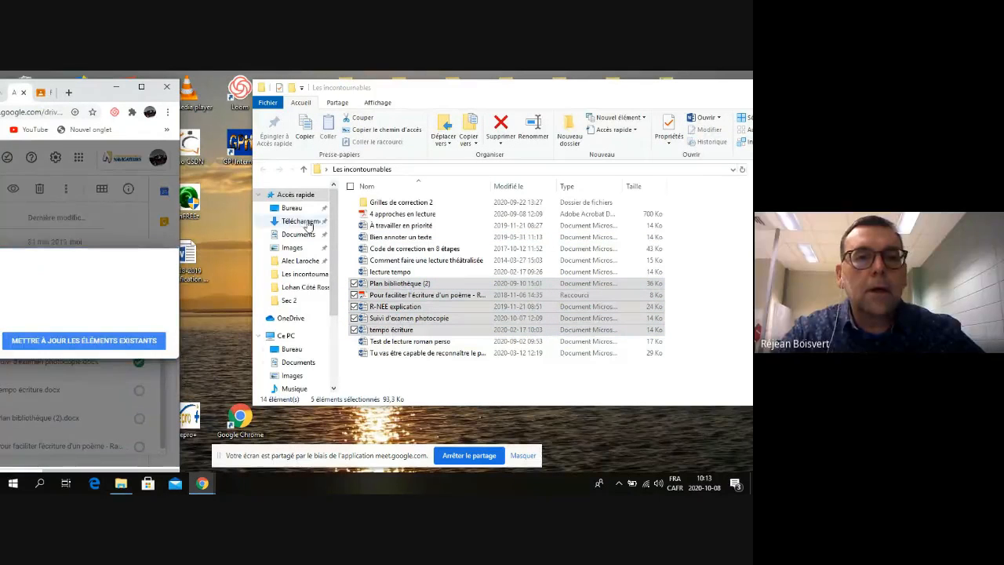
drag(94, 97, 379, 103)
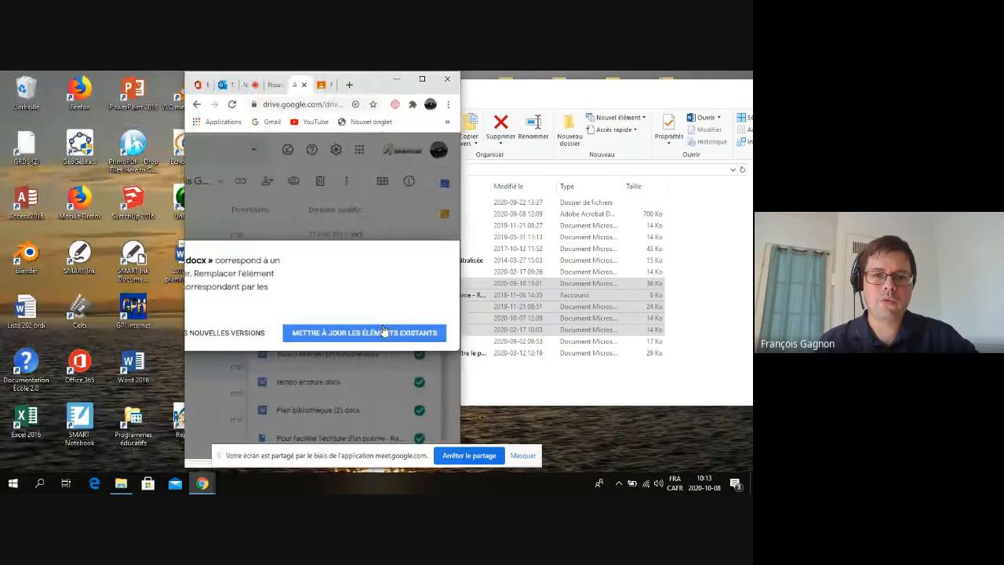
click(421, 79)
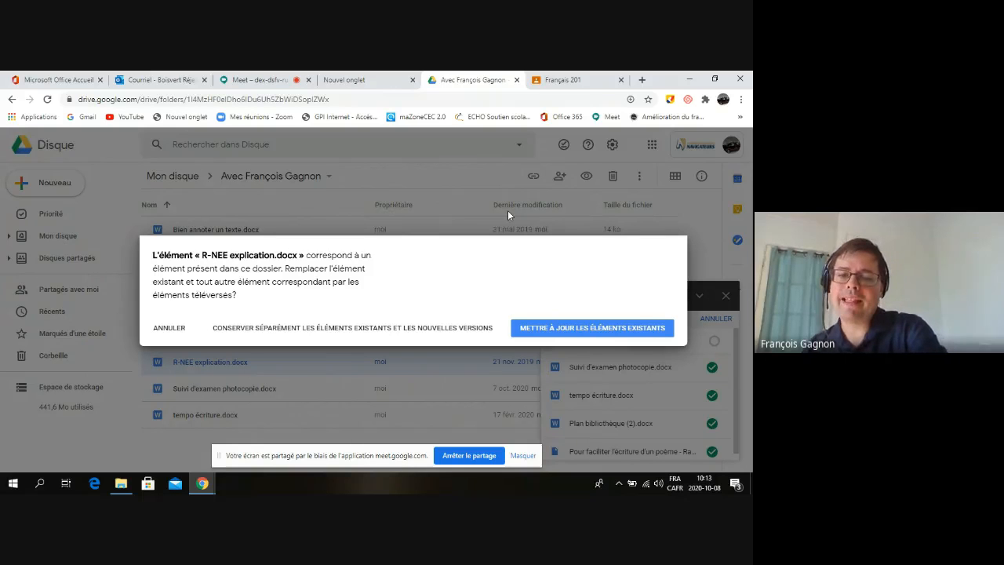
click(563, 327)
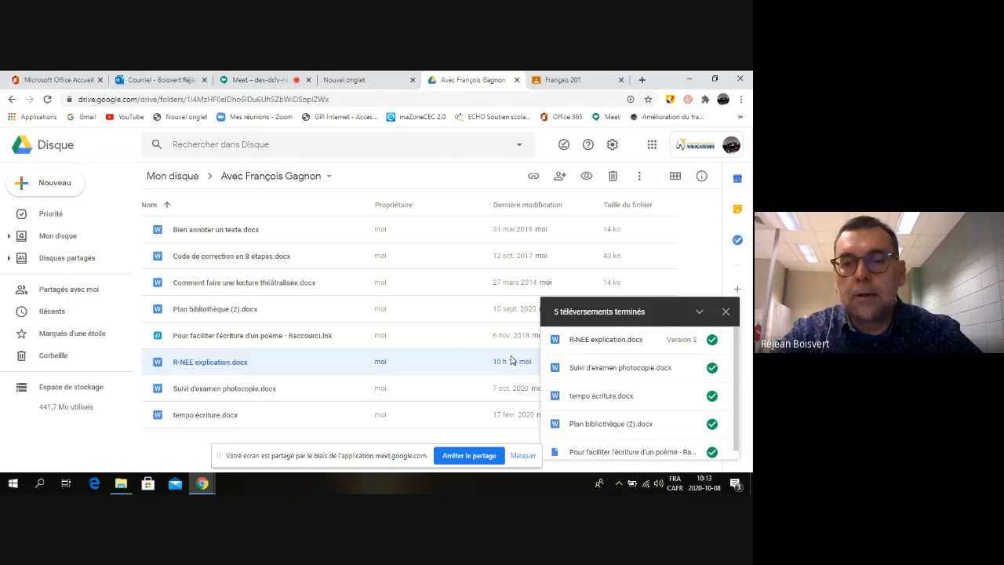
Close the '5 téléversements terminés' panel to reveal all eight files
click(726, 311)
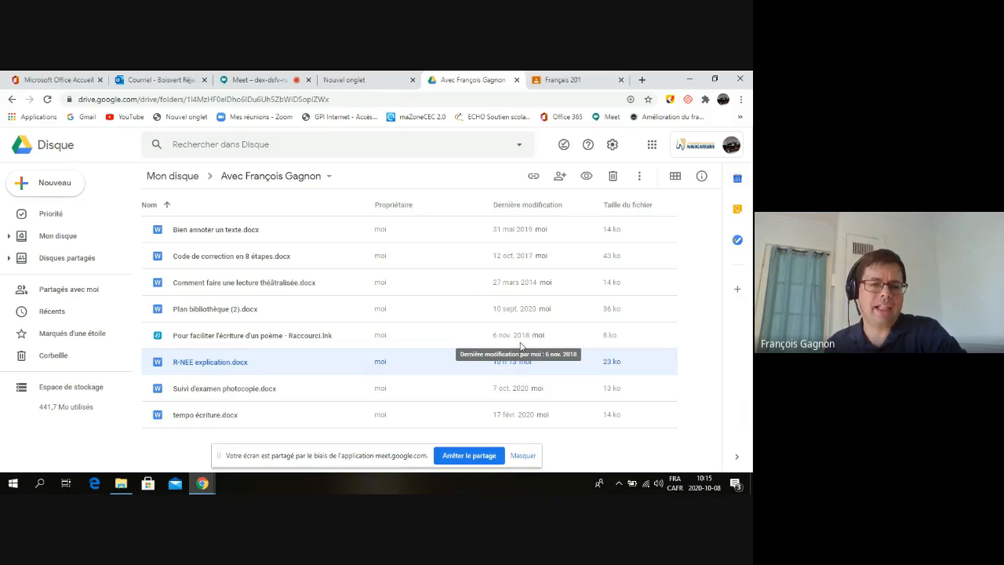
right_click(234, 231)
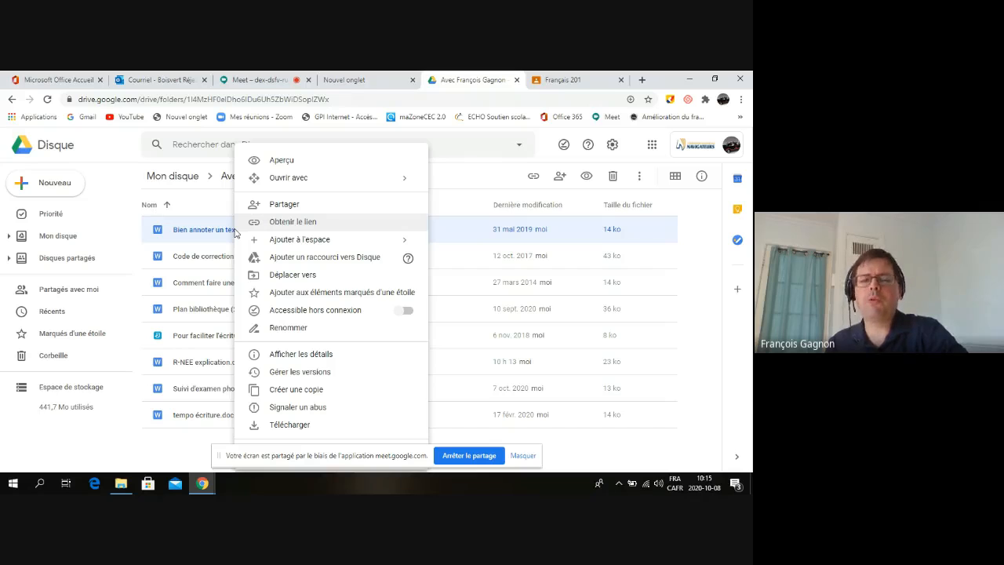
click(286, 161)
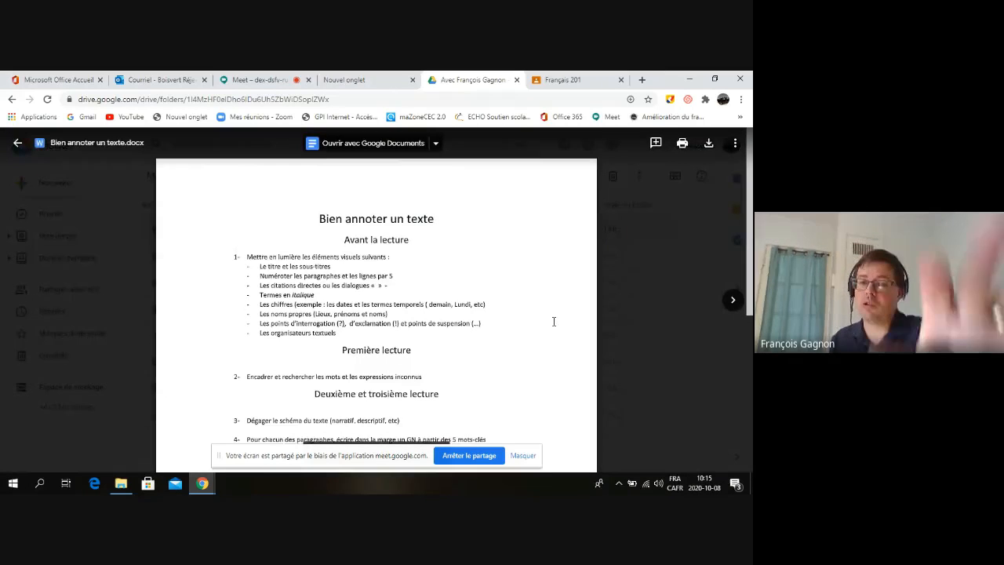
scroll(554, 322, down, 1)
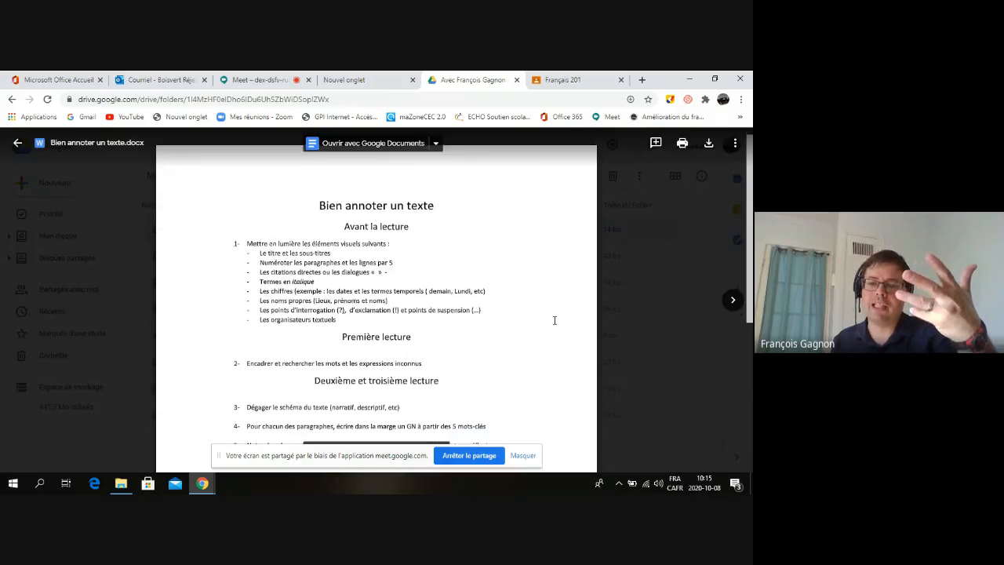
scroll(554, 320, down, 5)
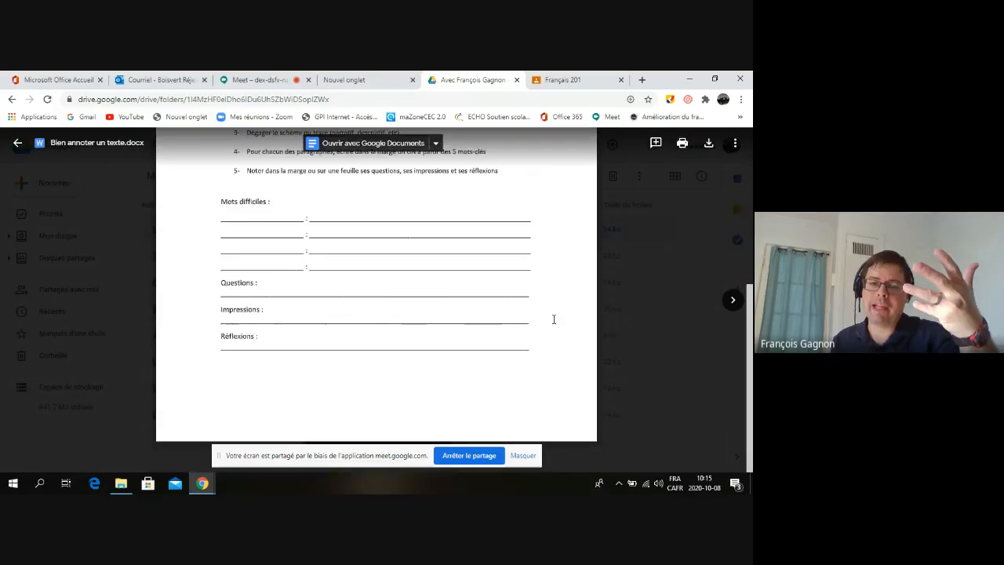
scroll(554, 319, up, 6)
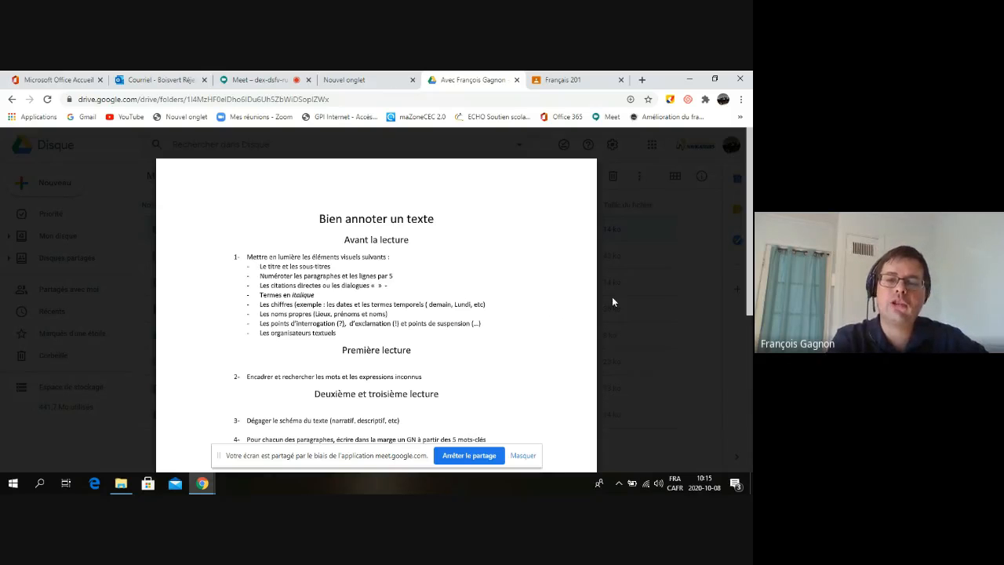
click(683, 262)
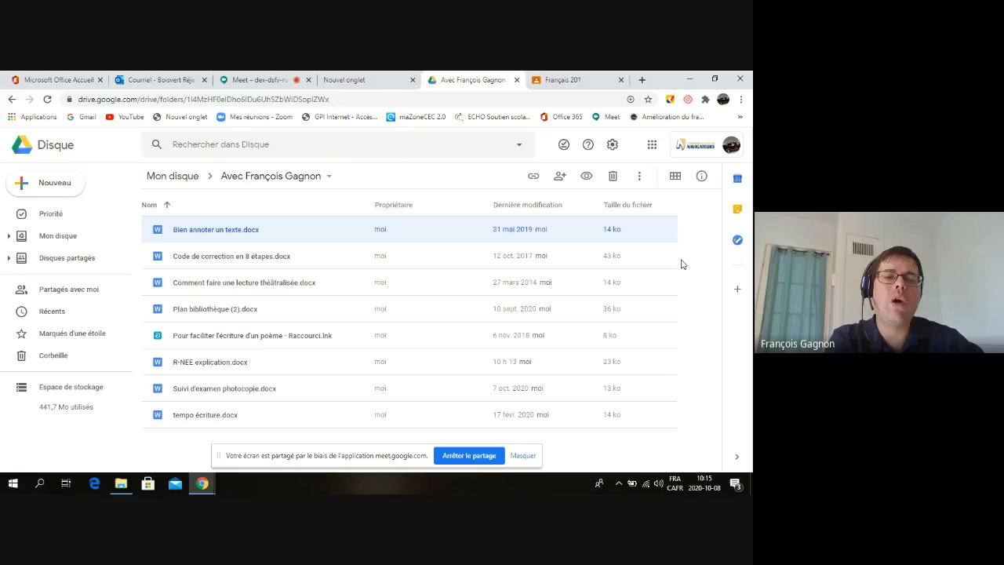
Open Bien annoter un texte.docx via Ouvrir avec > Google Documents
click(695, 256)
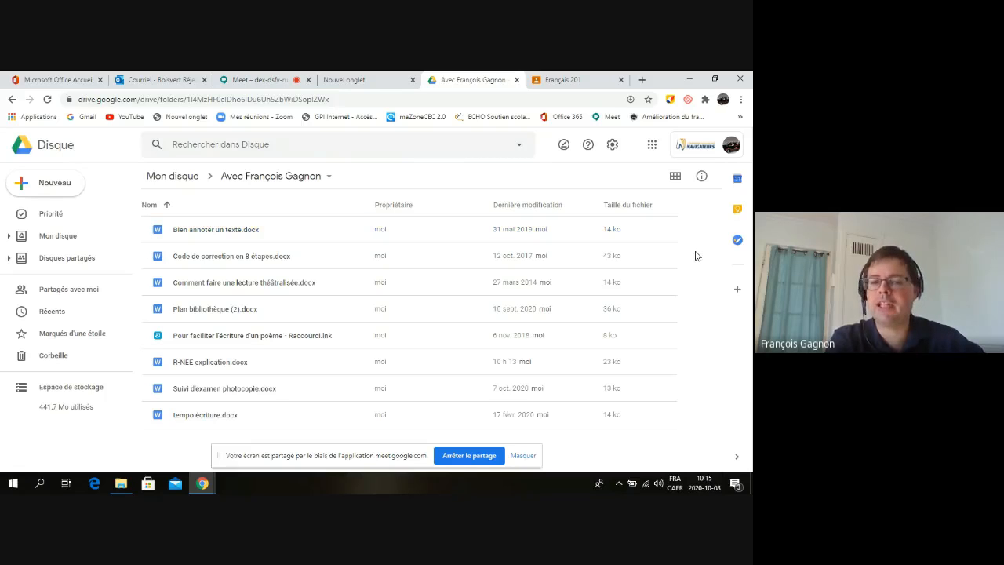
right_click(696, 256)
click(697, 225)
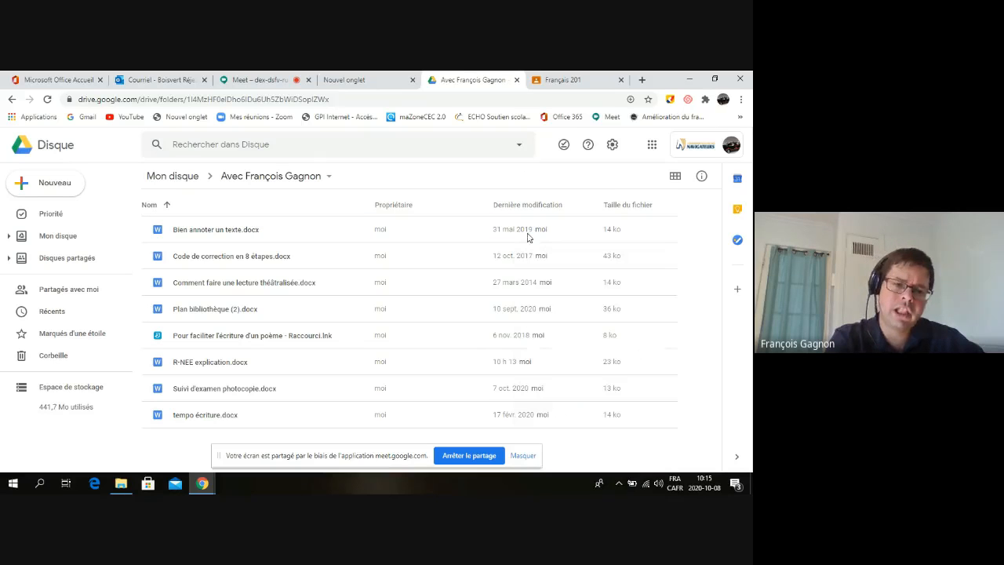
right_click(238, 232)
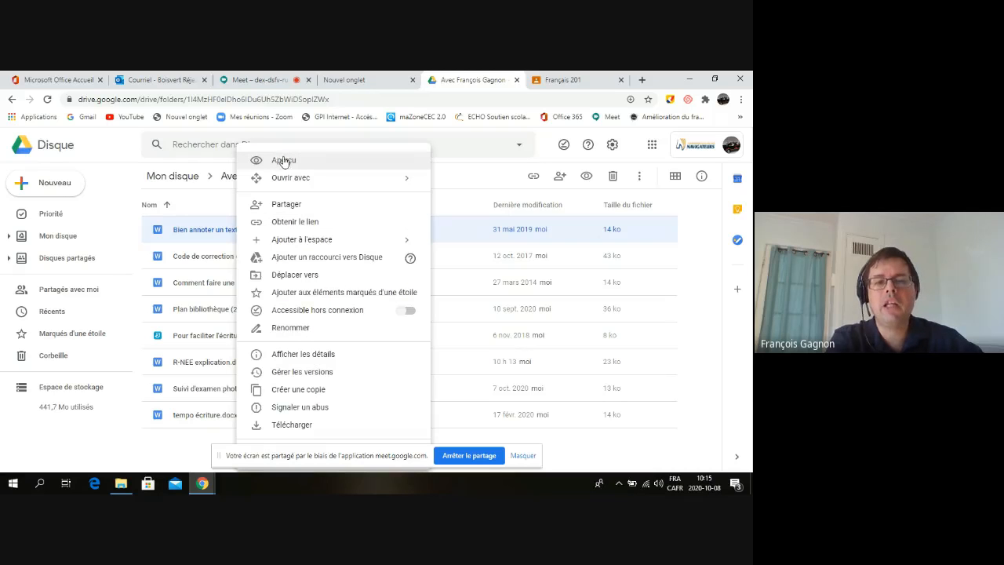
mouse_move(253, 178)
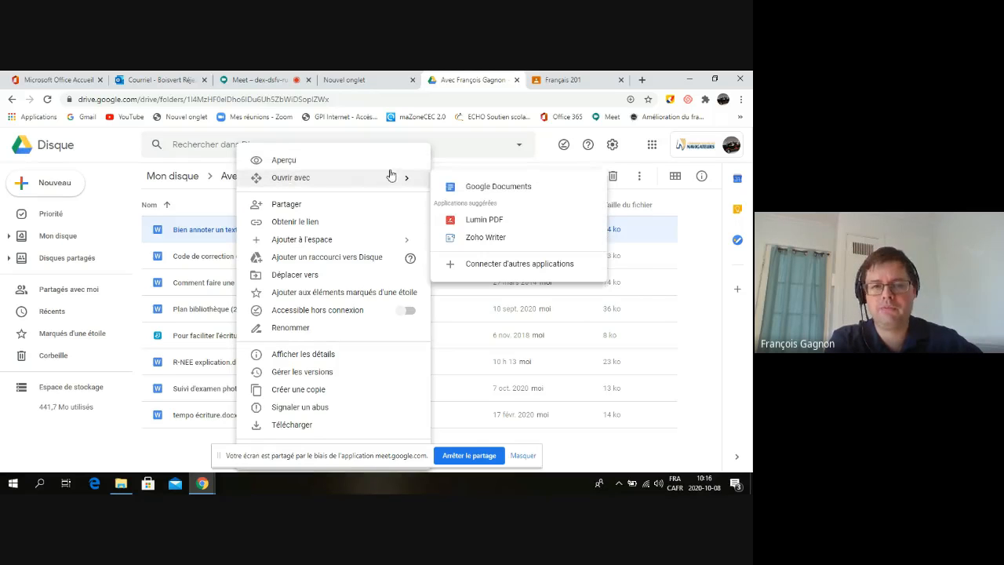
click(492, 193)
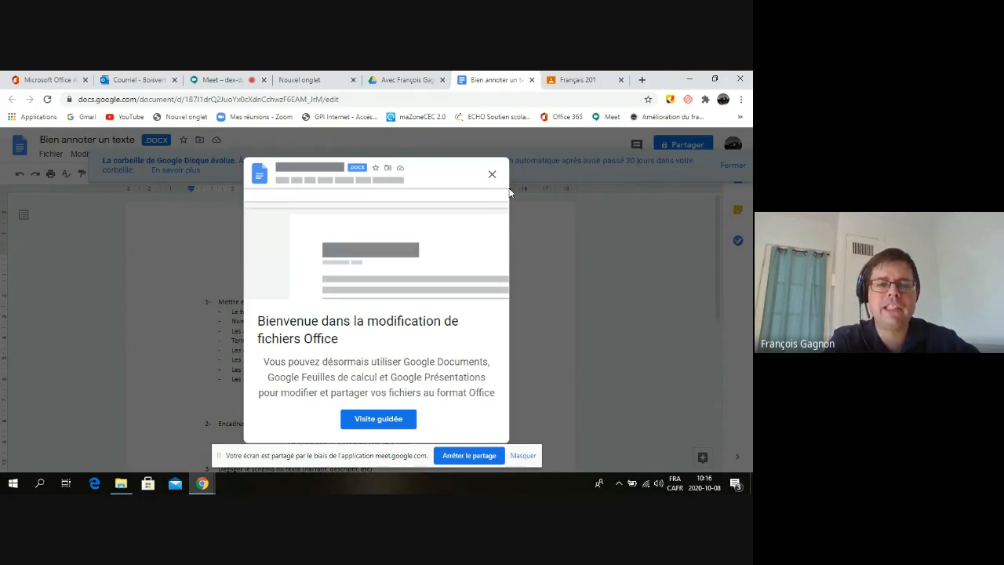
click(492, 173)
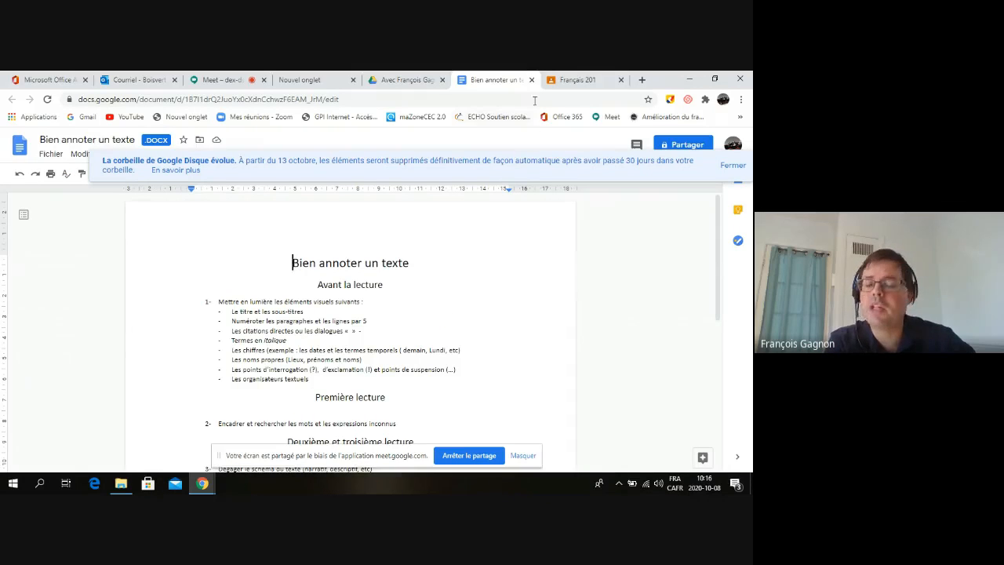
click(475, 258)
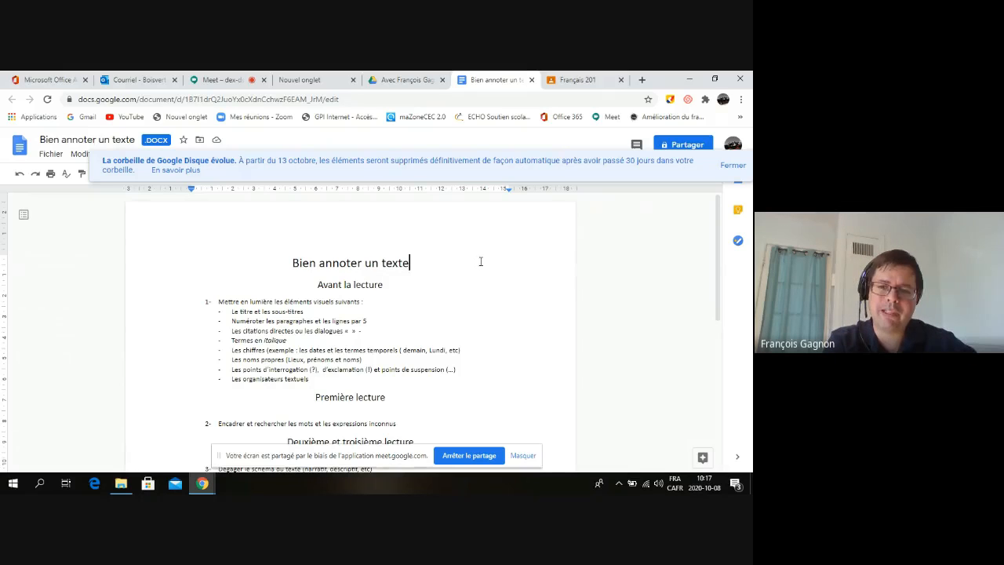
text(sssfsdfsfsffdsffs)
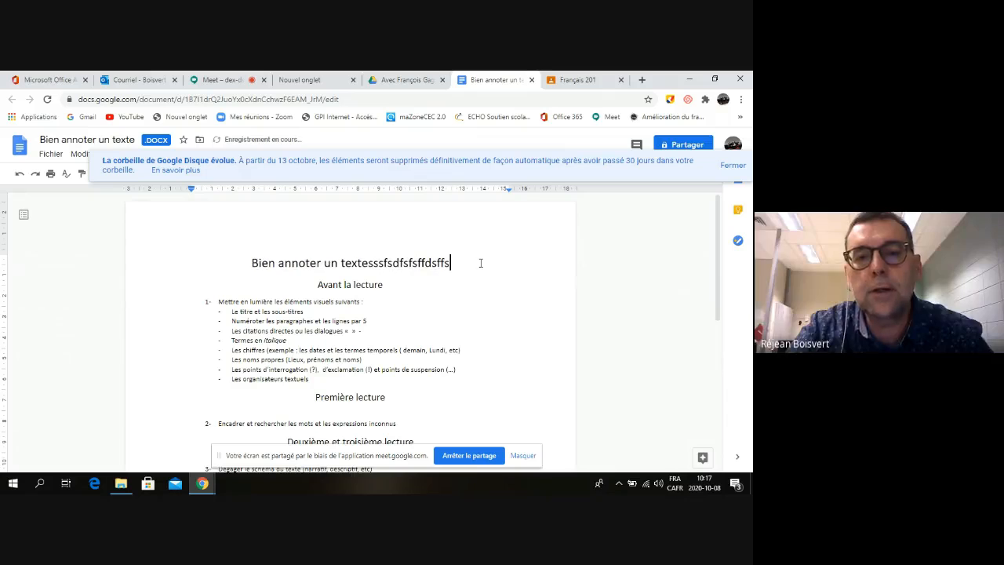
key(BackSpace)
key(BackSpace)
key(BackSpace)
key(BackSpace)
key(BackSpace)
key(BackSpace)
key(BackSpace)
key(BackSpace)
key(BackSpace)
key(BackSpace)
key(BackSpace)
key(BackSpace)
key(BackSpace)
key(BackSpace)
key(BackSpace)
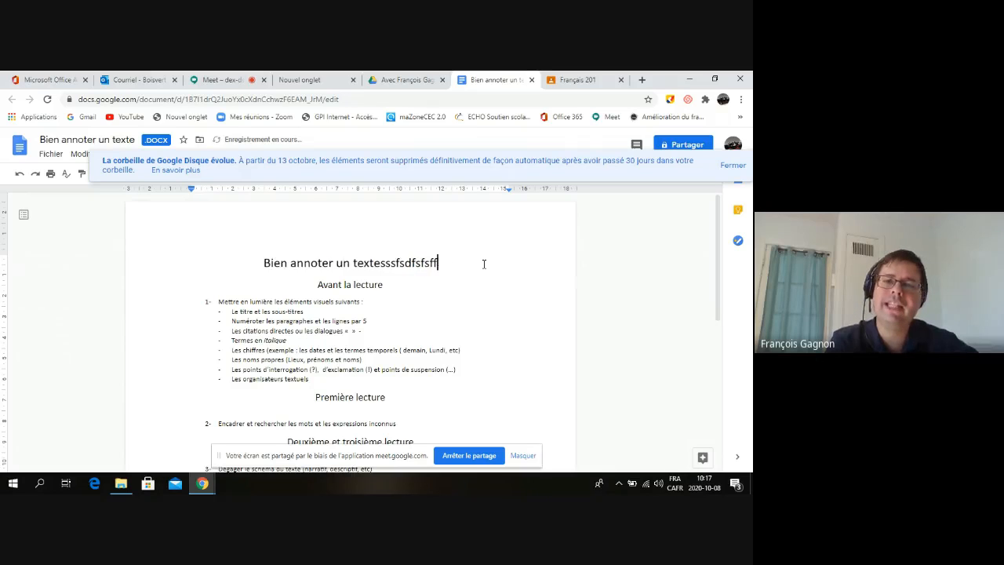
key(BackSpace)
key(BackSpace)
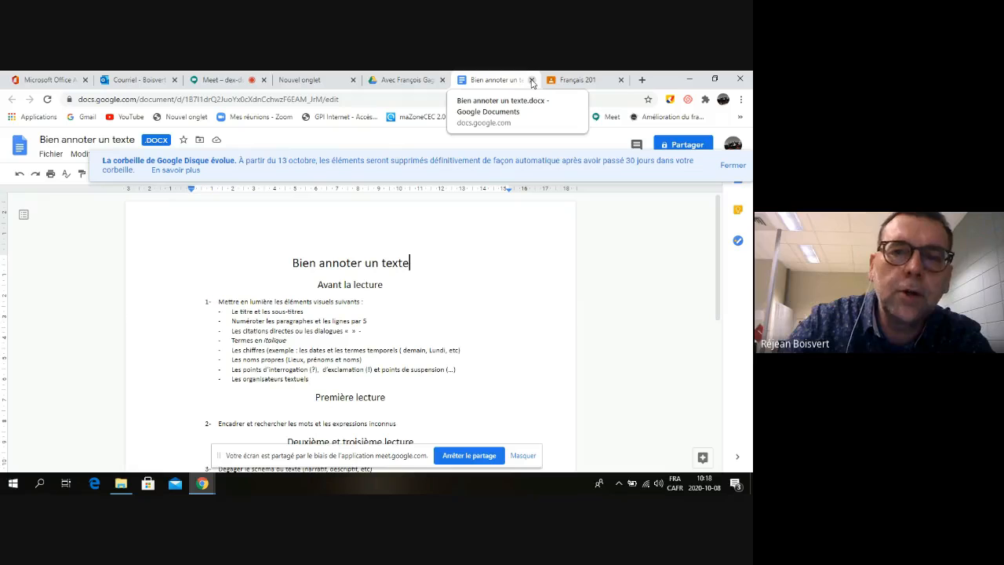
Close the Docs tab and bring up the context menu for Bien annoter un texte.docx
click(532, 80)
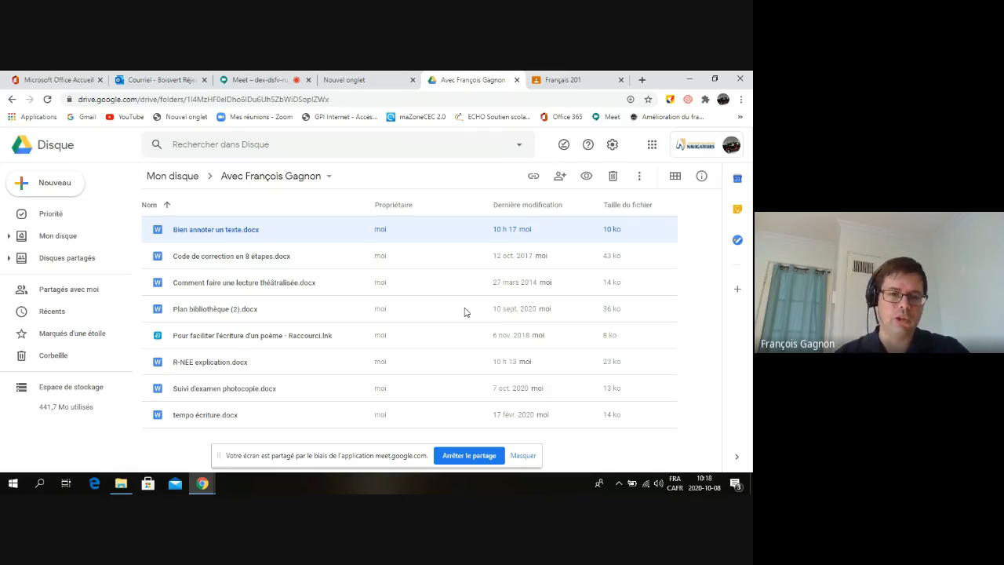
right_click(236, 236)
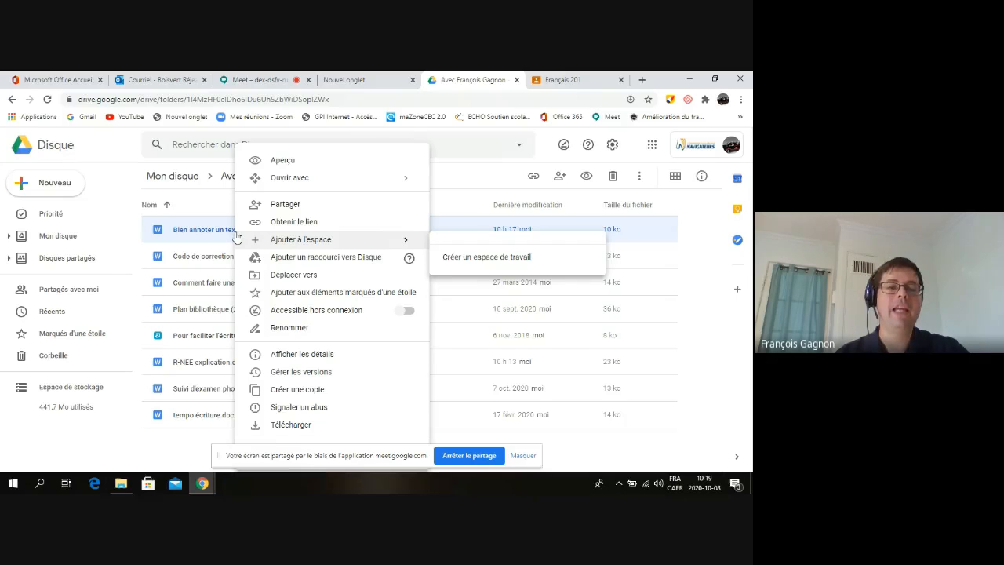
Share Bien annoter un texte.docx with the colleague as Éditeur
click(287, 203)
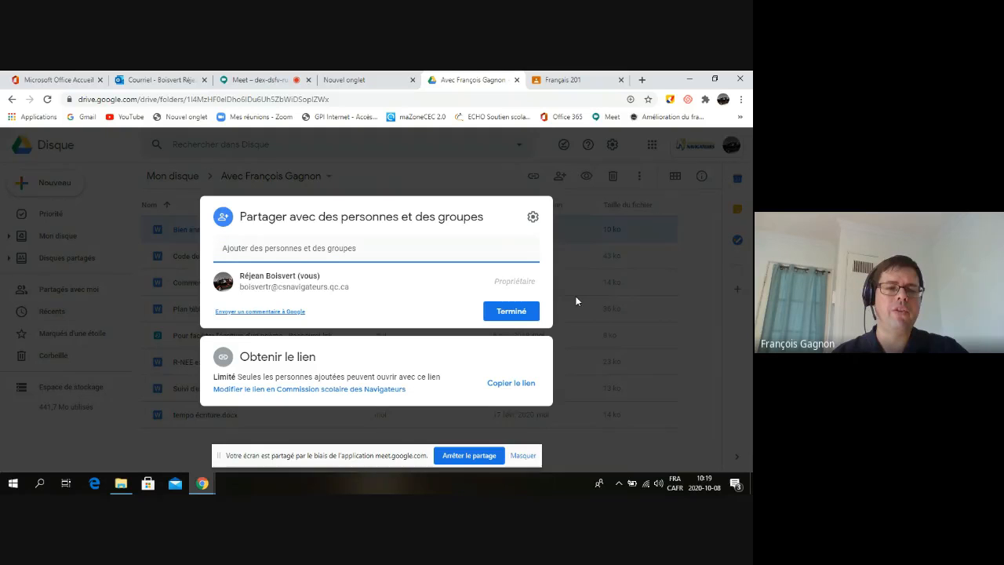
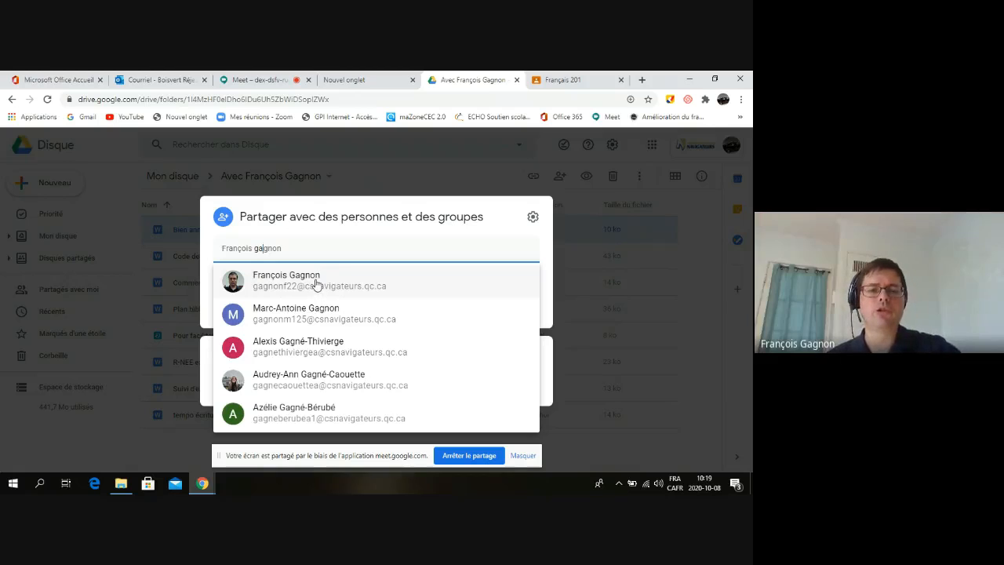
click(316, 284)
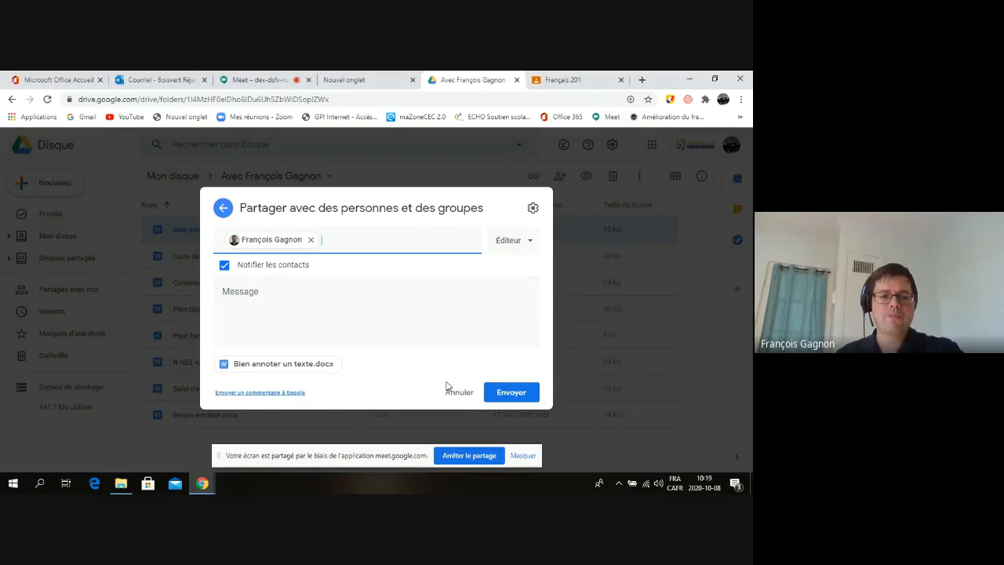
Add the message 'Bonjour! Voici le document' and send the invitation
click(274, 299)
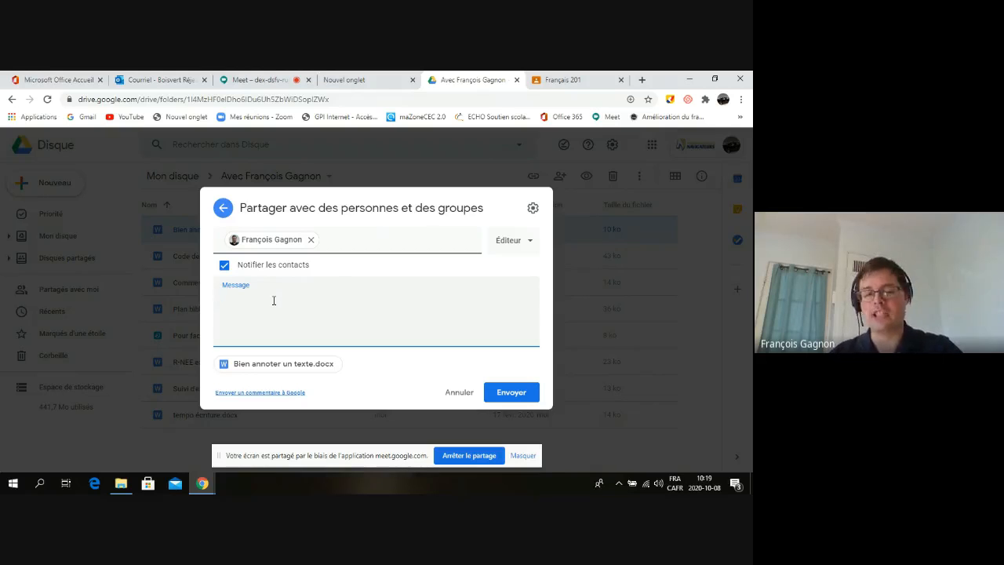
text(o)
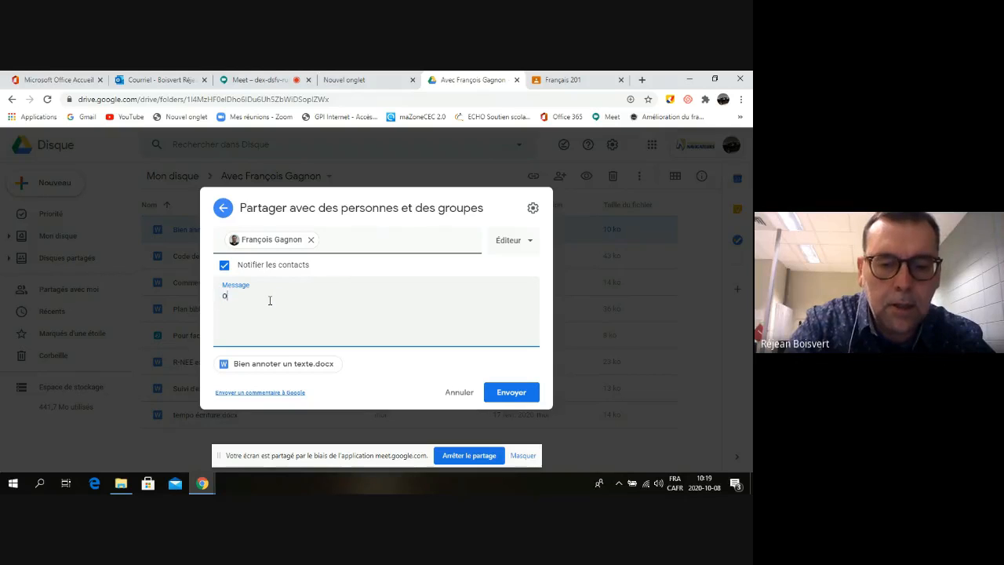
key(BackSpace)
text(B)
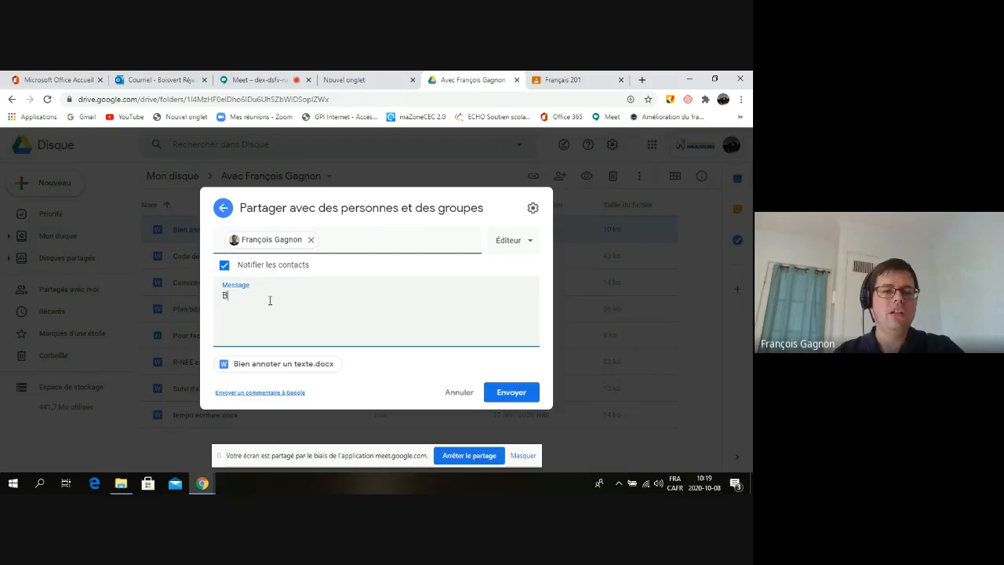
text(onjour!)
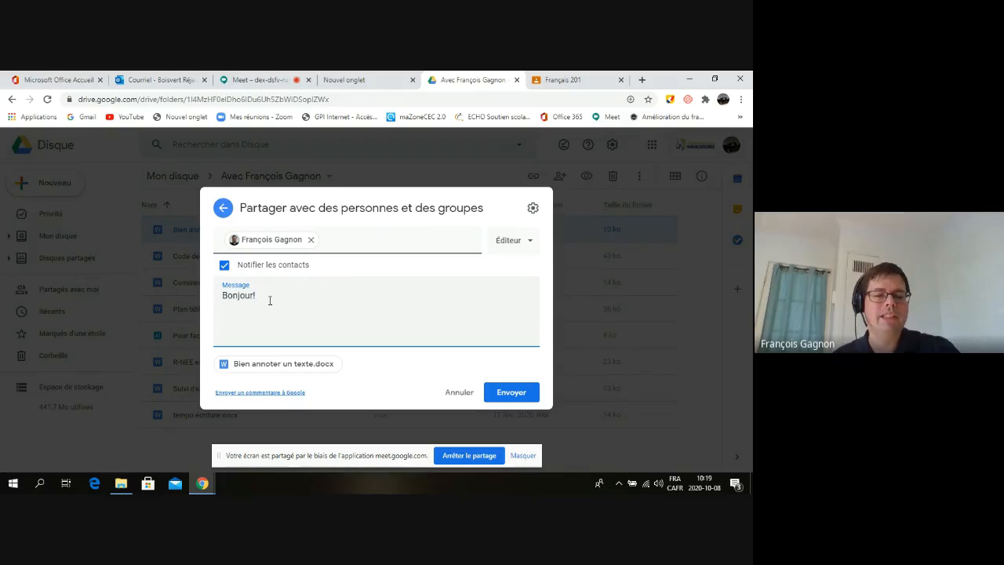
text( Voici le)
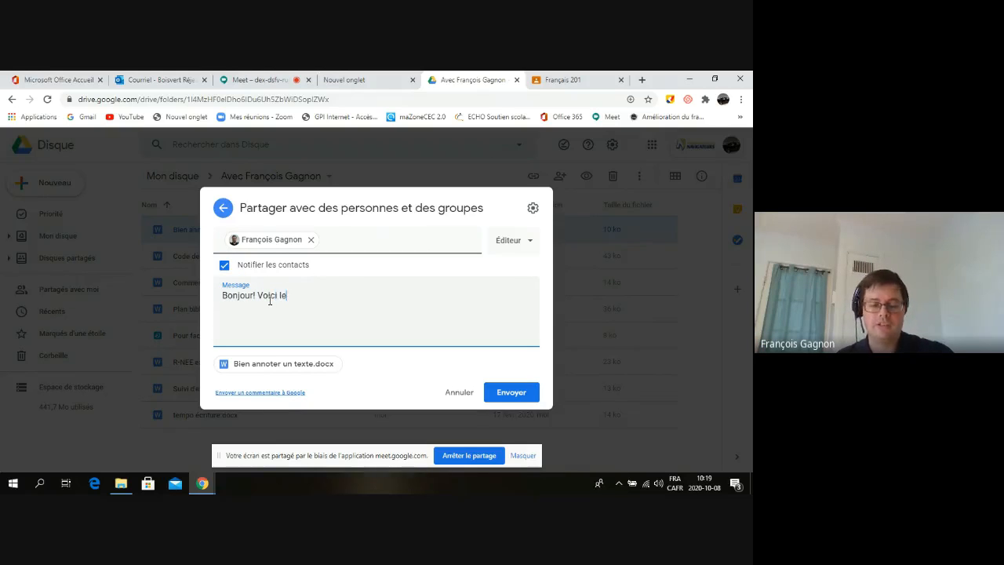
text( document)
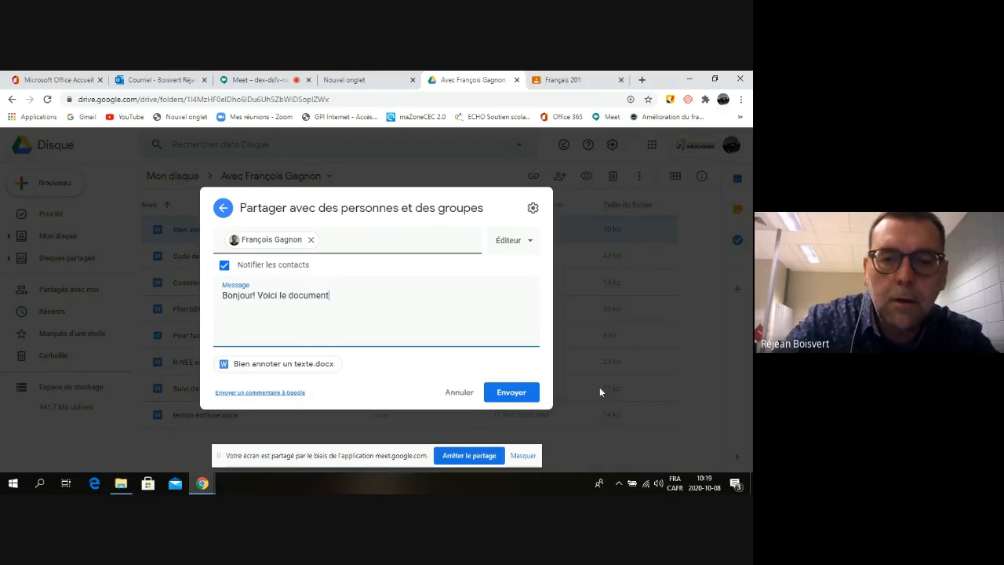
click(502, 394)
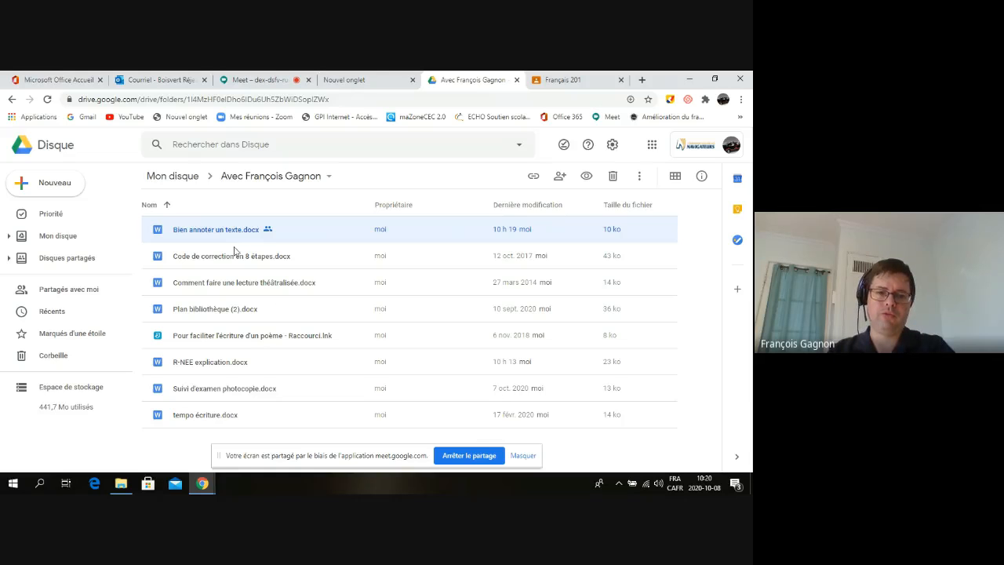
Preview Bien annoter un texte.docx, then open it with Google Documents for editing
double_click(236, 231)
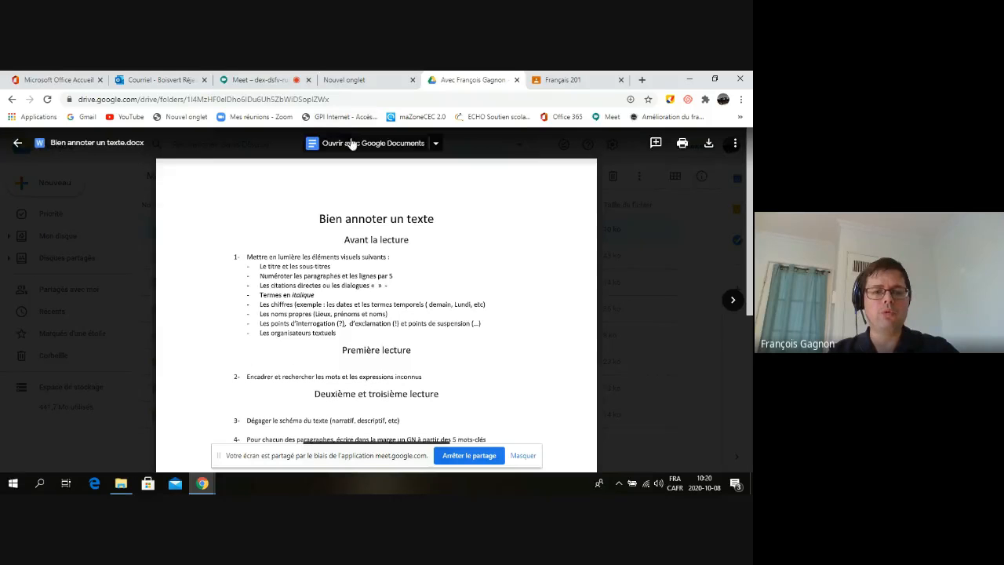
click(352, 143)
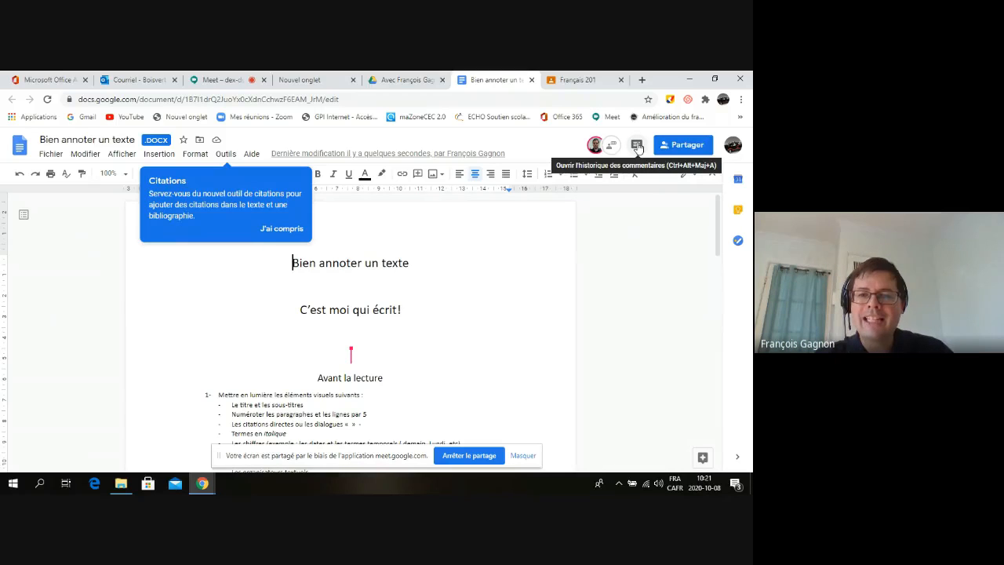
Check the comment history, then send 'salut bien' in the document chat
click(637, 146)
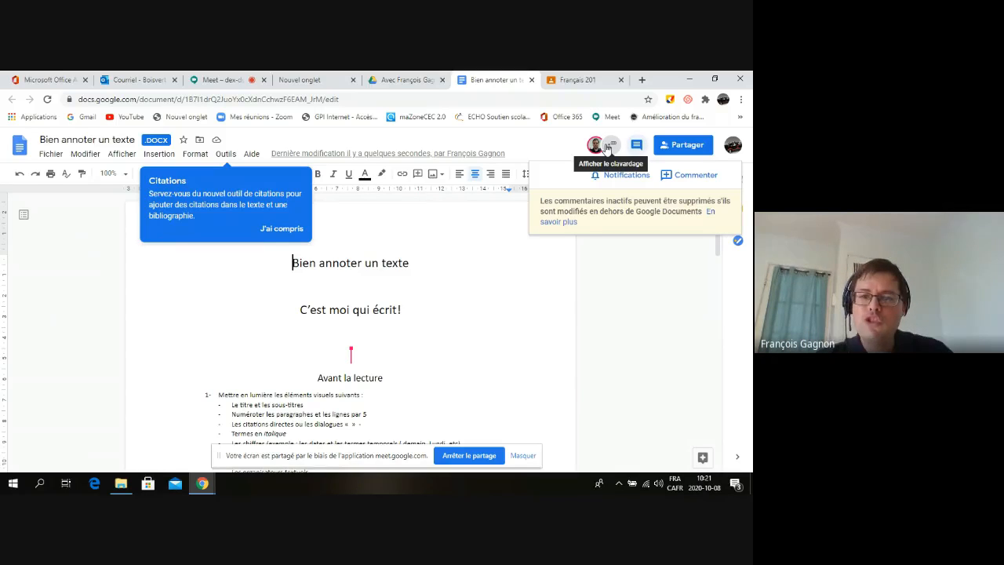
click(607, 148)
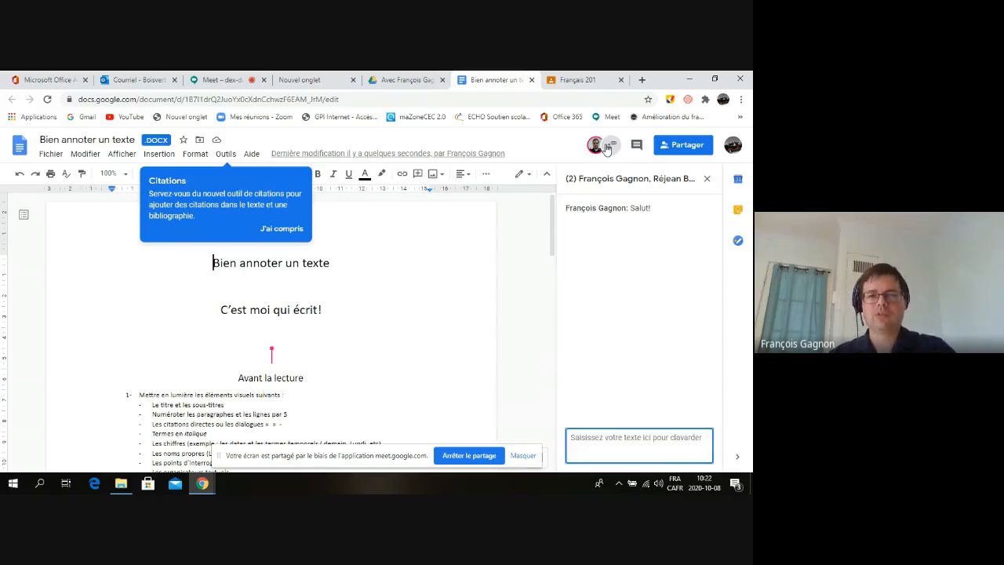
text(sa)
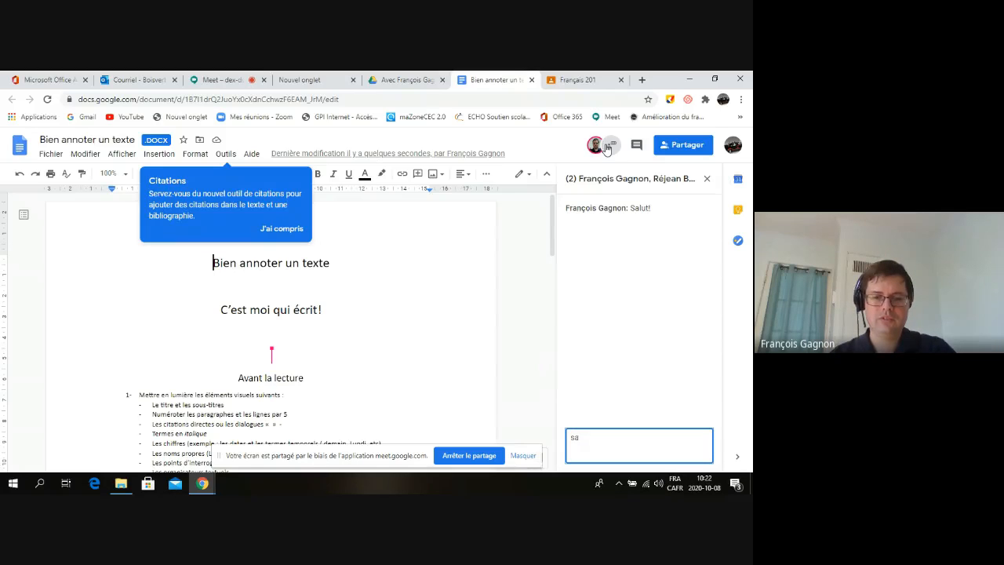
text(lut bien!)
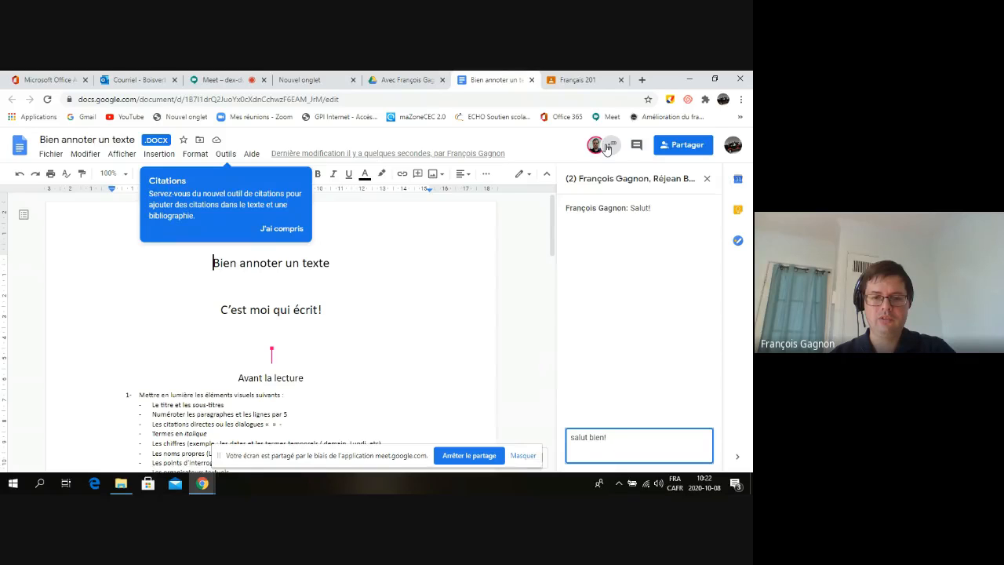
key(Return)
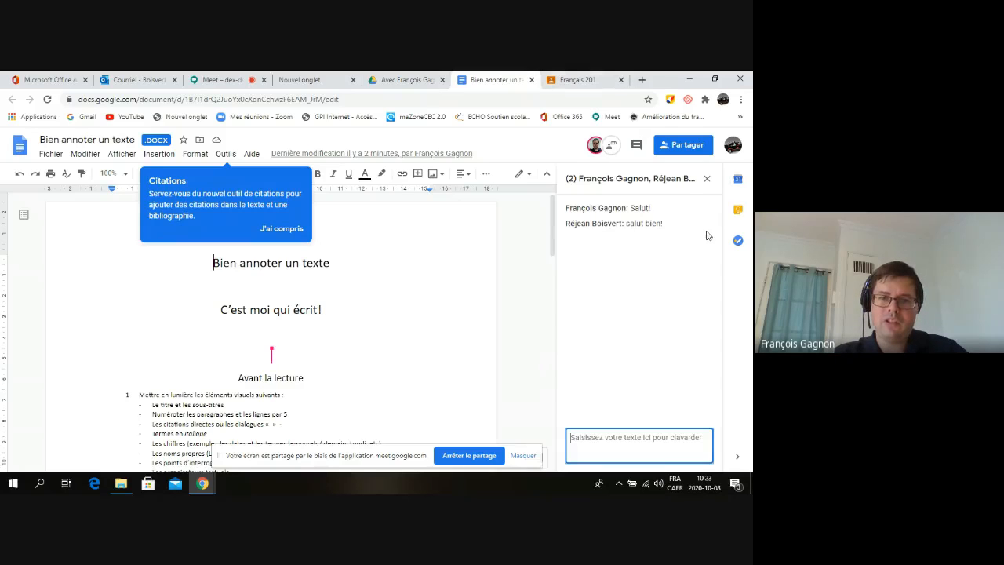
Close the chat panel and select the line 'C'est moi qui écrit!'
click(707, 178)
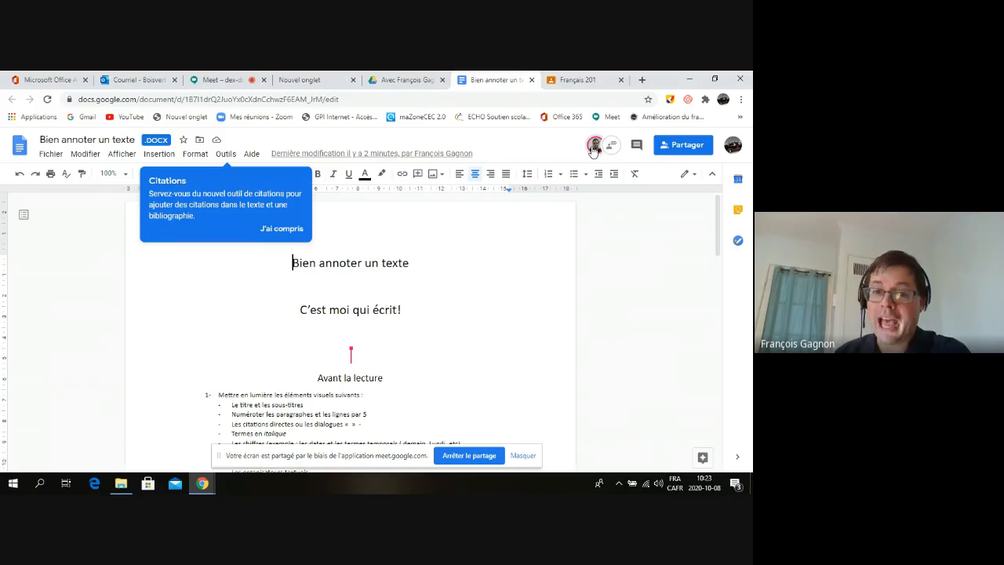
click(619, 149)
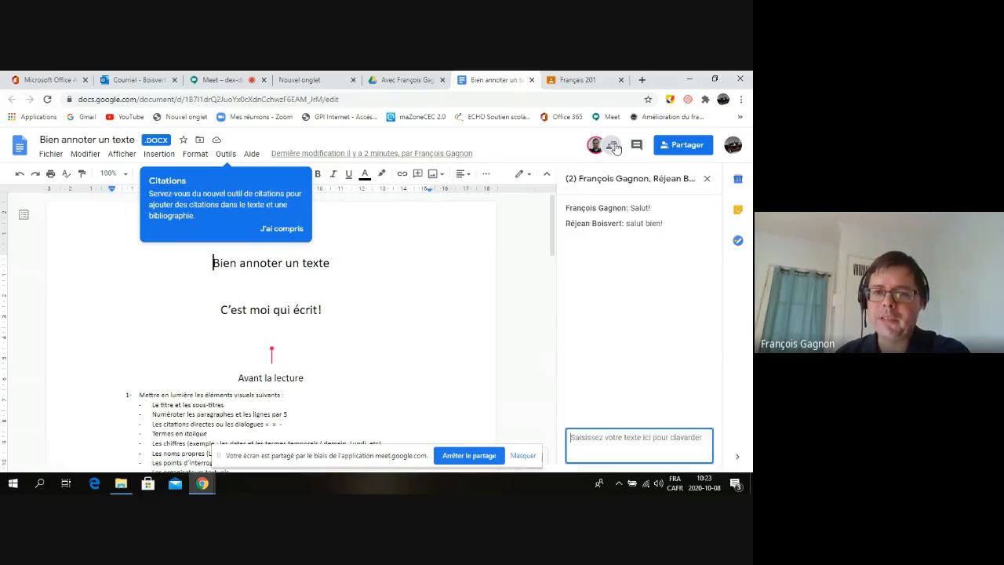
click(708, 181)
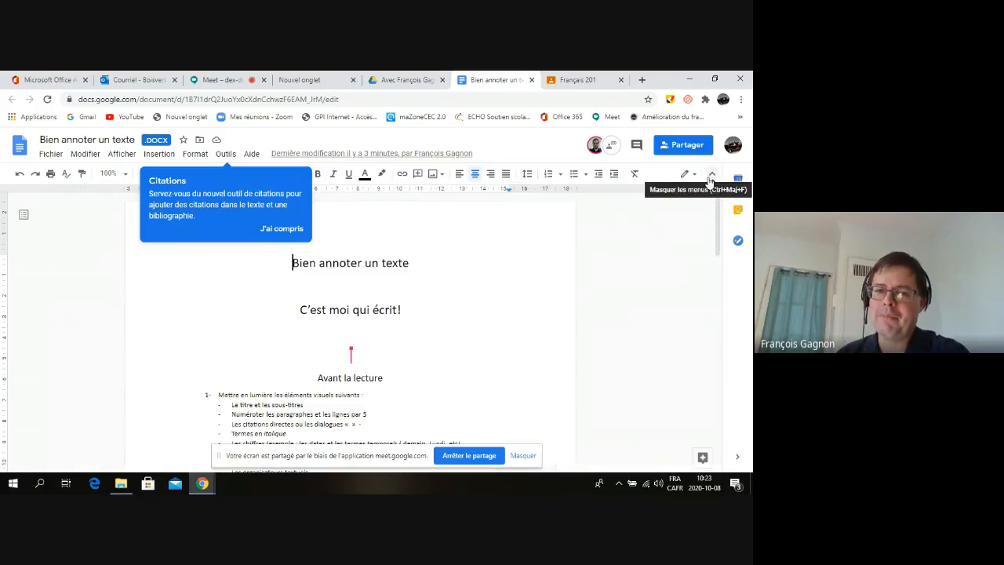
click(612, 148)
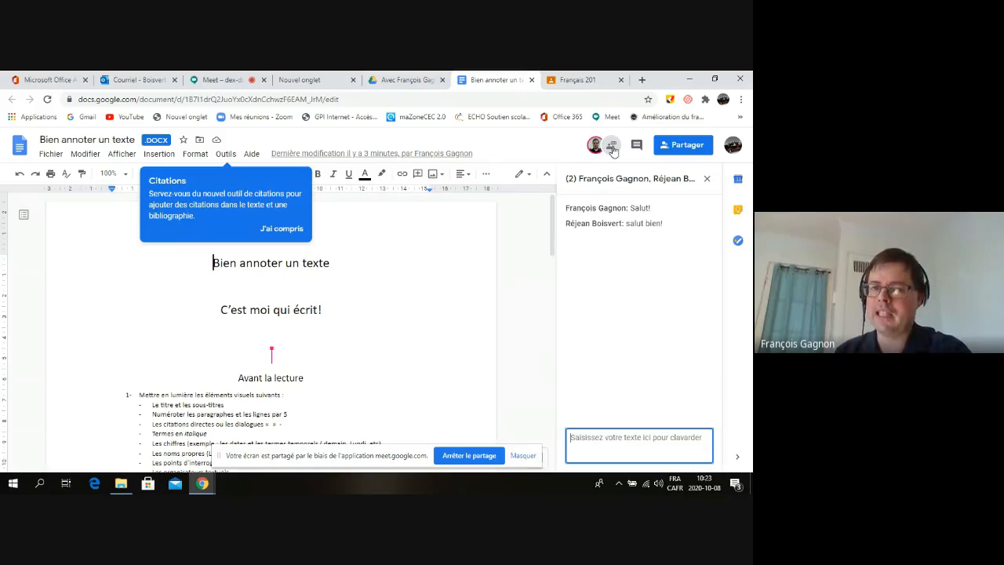
click(613, 149)
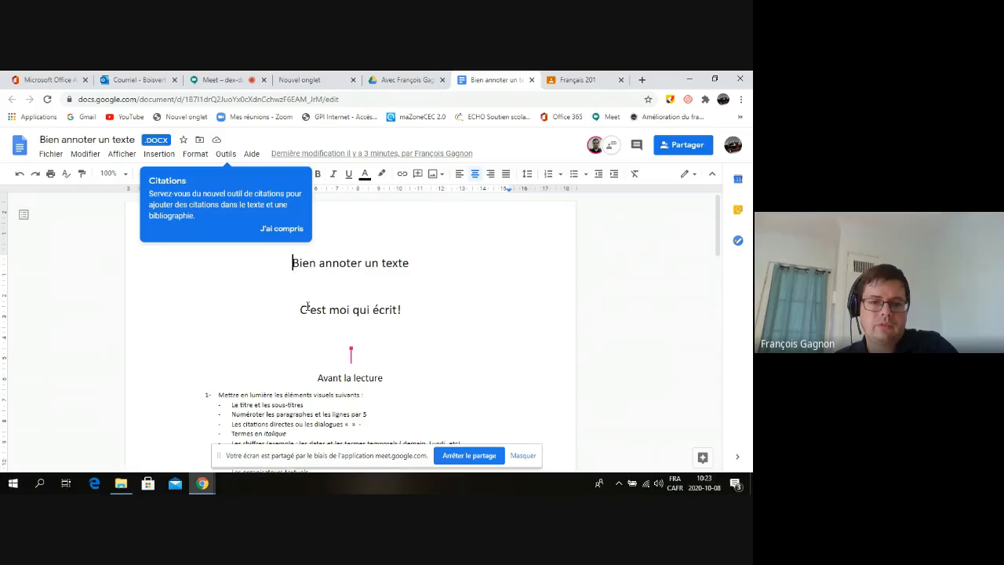
drag(299, 310, 409, 311)
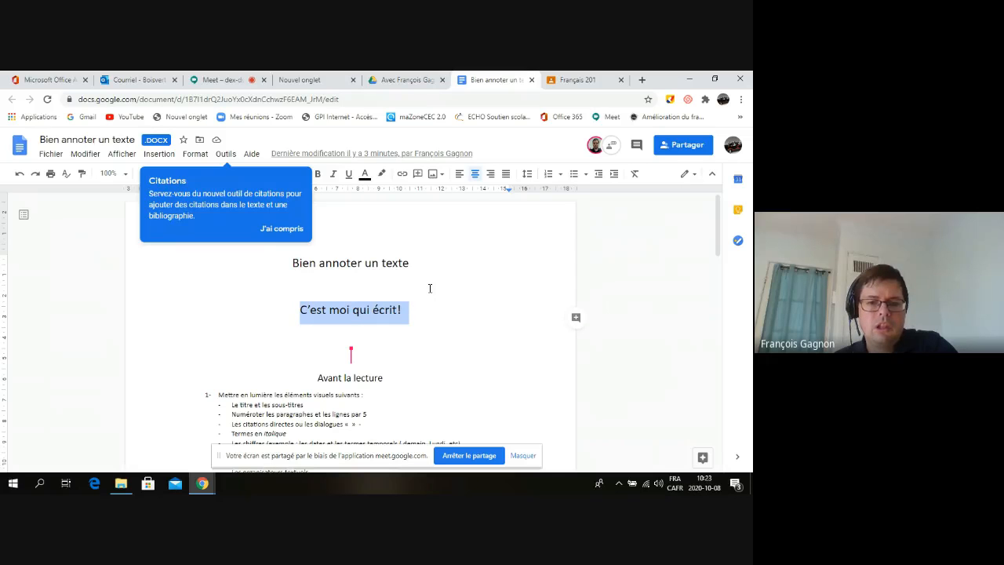
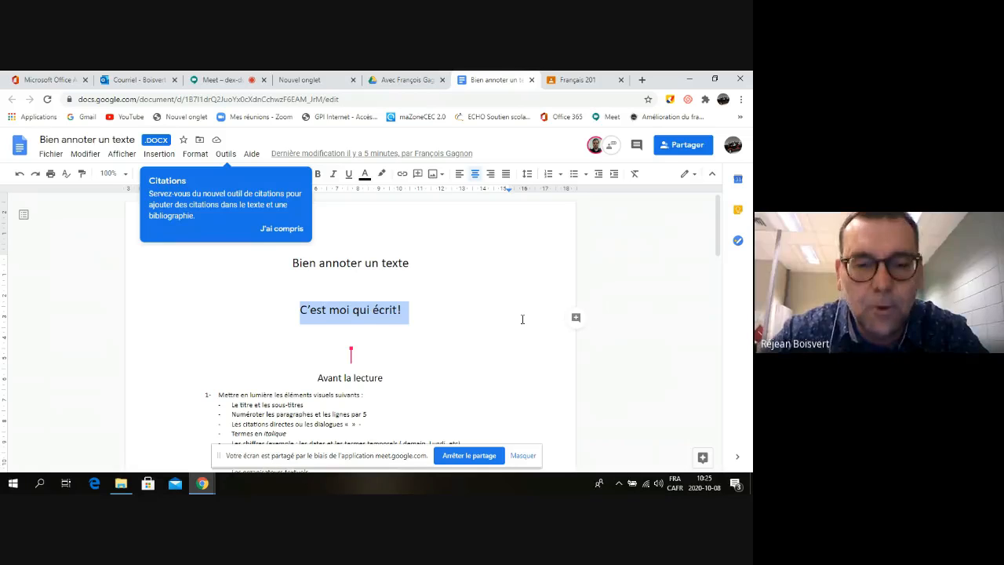
Comment 'oui c,est toi' on the line 'C'est moi qui écrit!' and post it
click(575, 317)
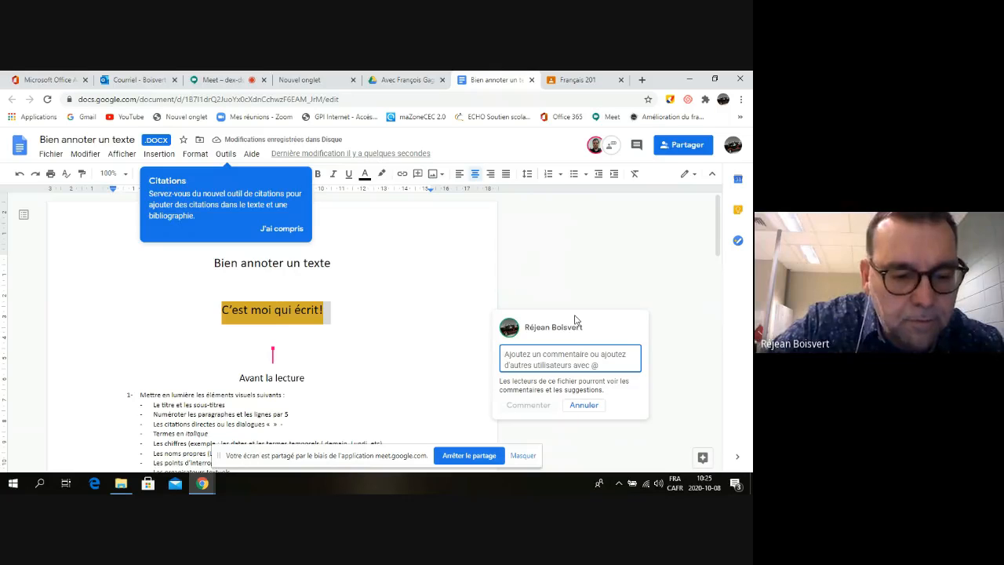
text(oui c)
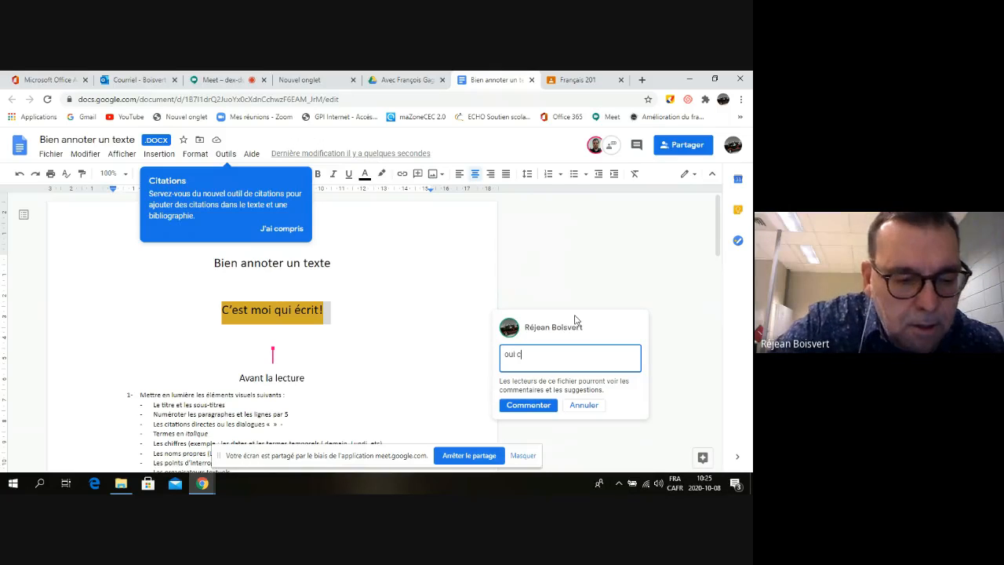
text(,est toi)
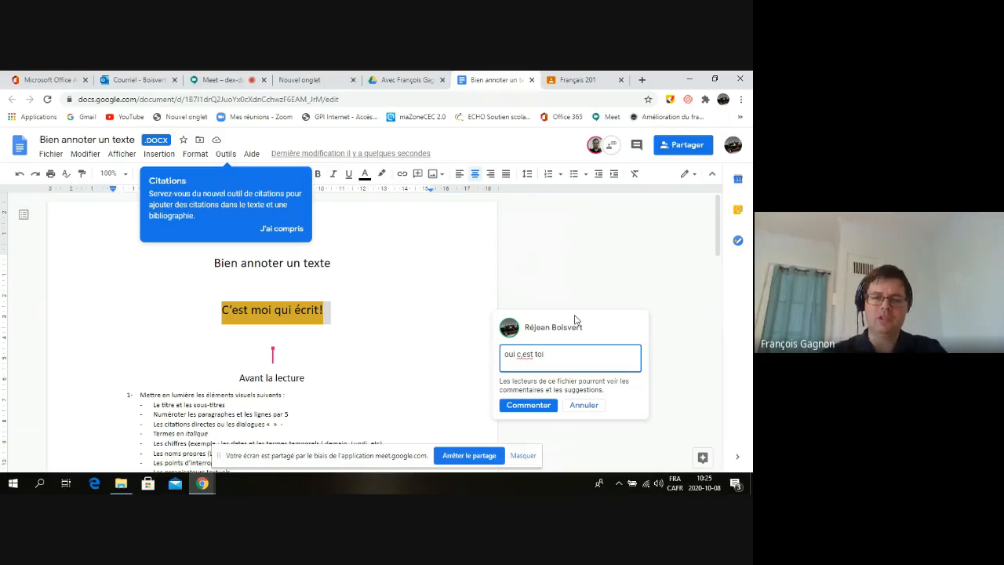
click(528, 406)
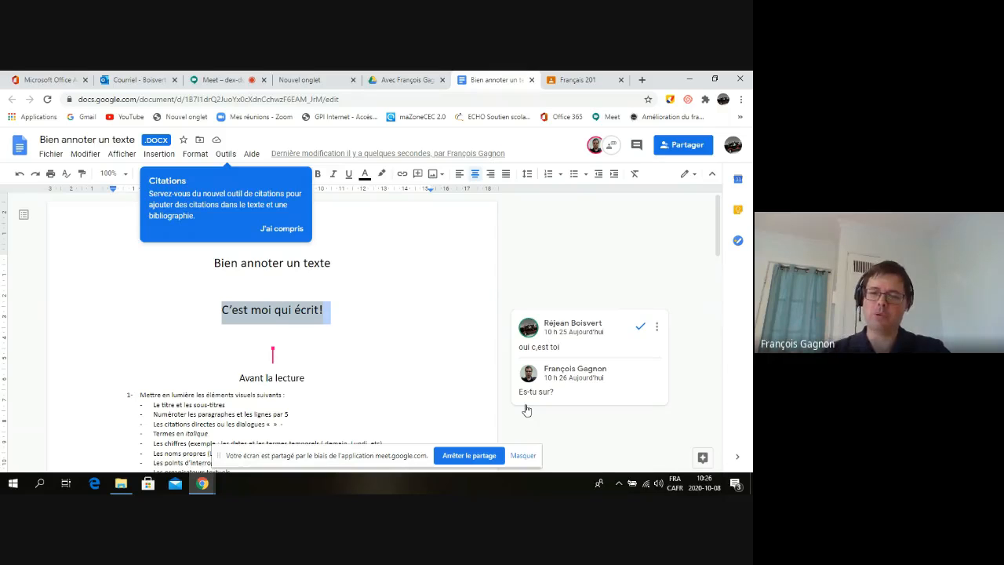
Reply 'oui' to the 'Es-tu sur?' question in the comment thread
click(569, 396)
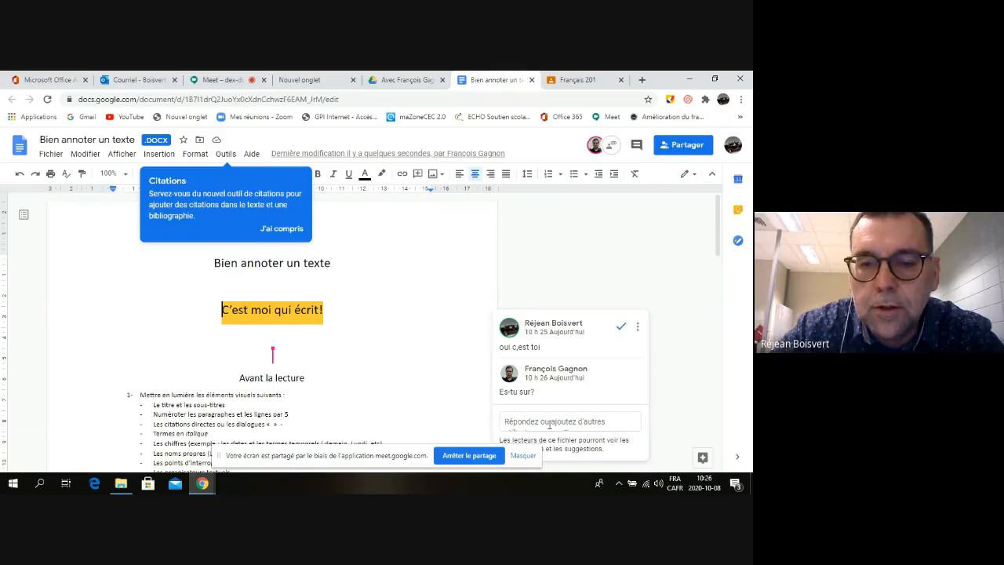
click(549, 423)
text(oui)
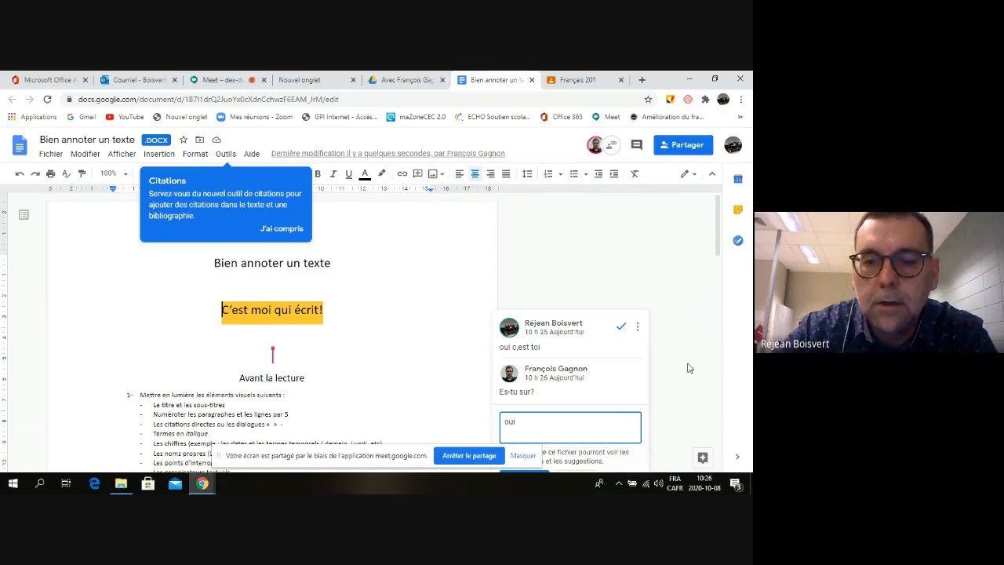
key(Return)
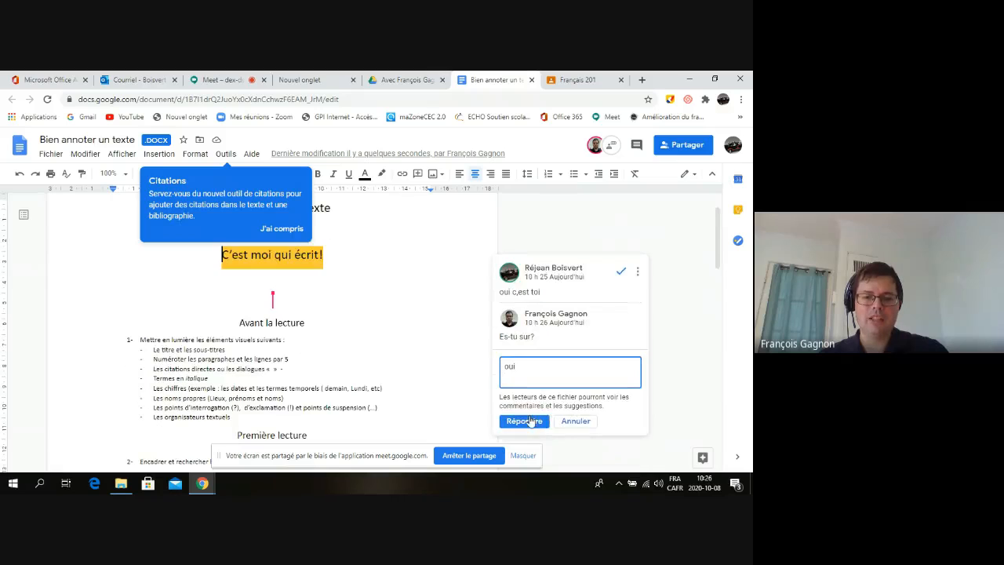
click(525, 420)
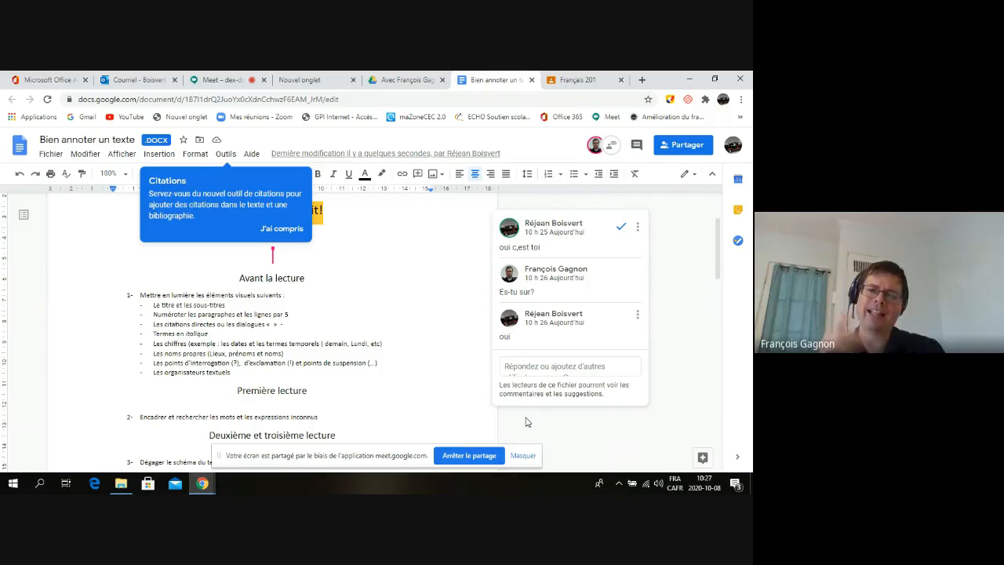
Resolve the 'oui c,est toi' comment thread with its check mark
click(620, 226)
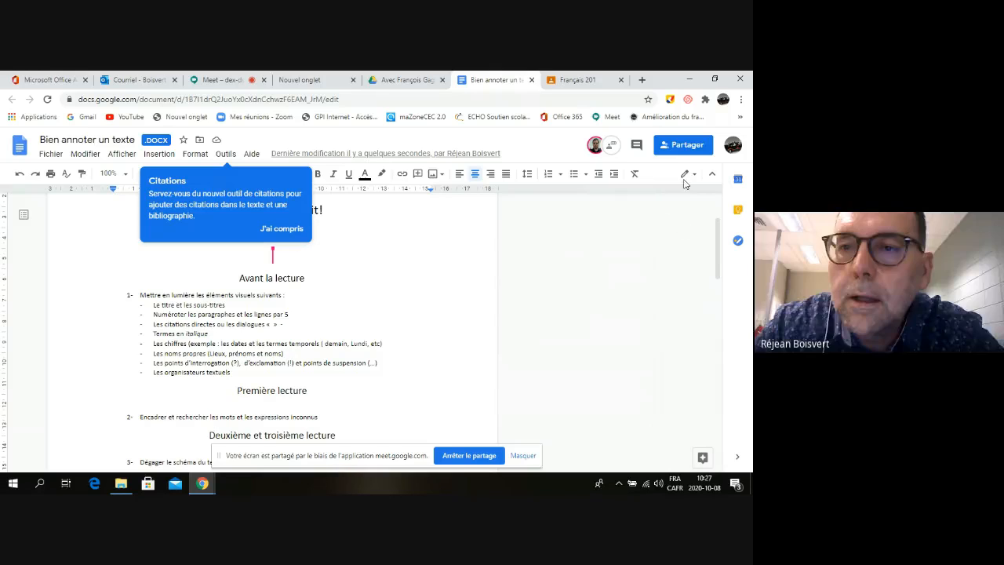
click(684, 147)
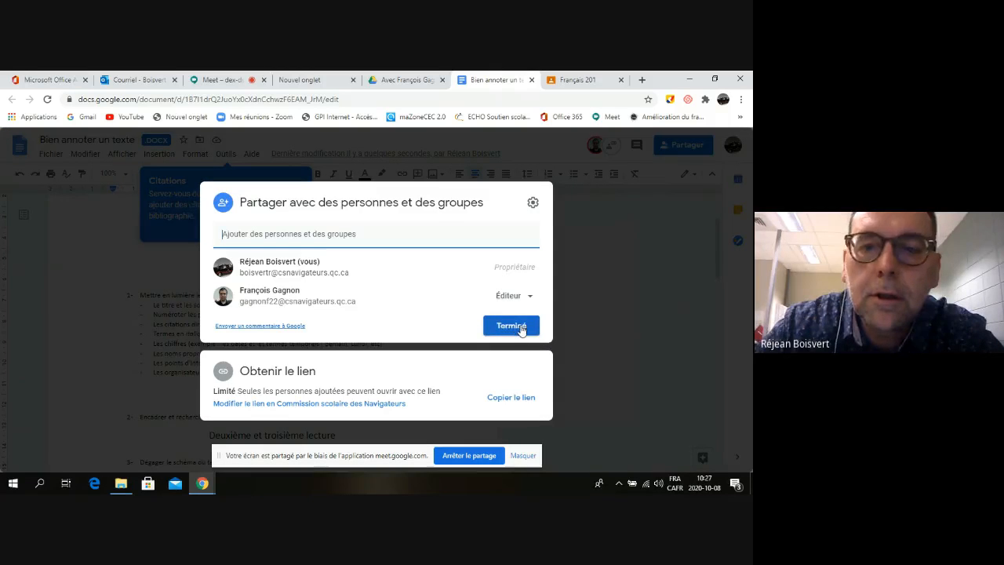
click(512, 326)
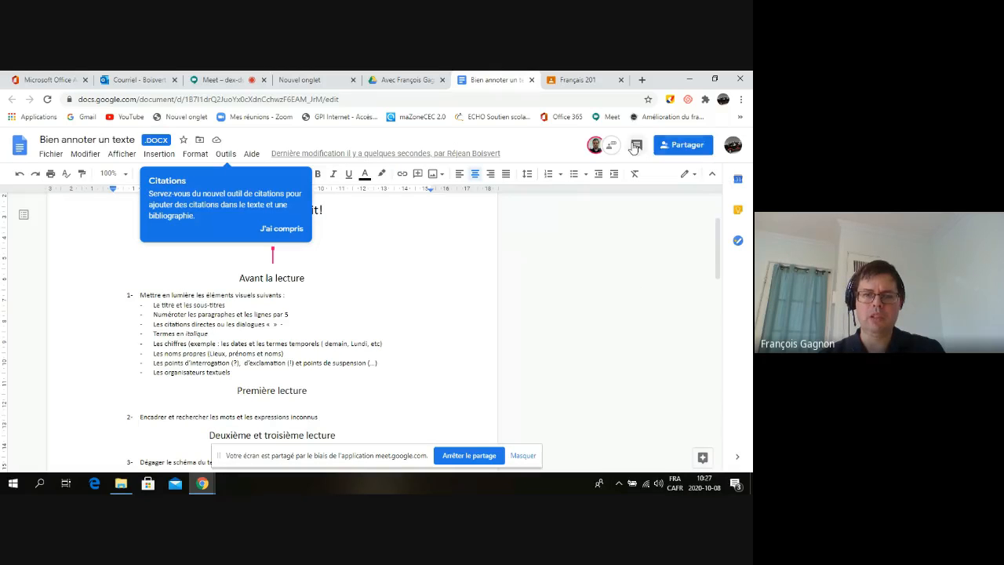
Show the comment history listing the resolved 'oui c,est toi' thread and replies
click(612, 147)
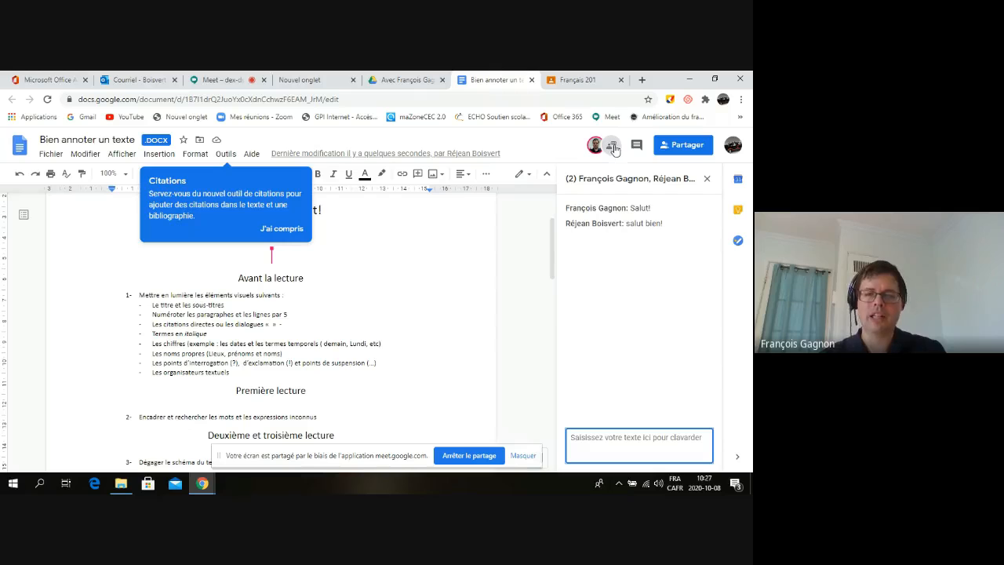
click(636, 146)
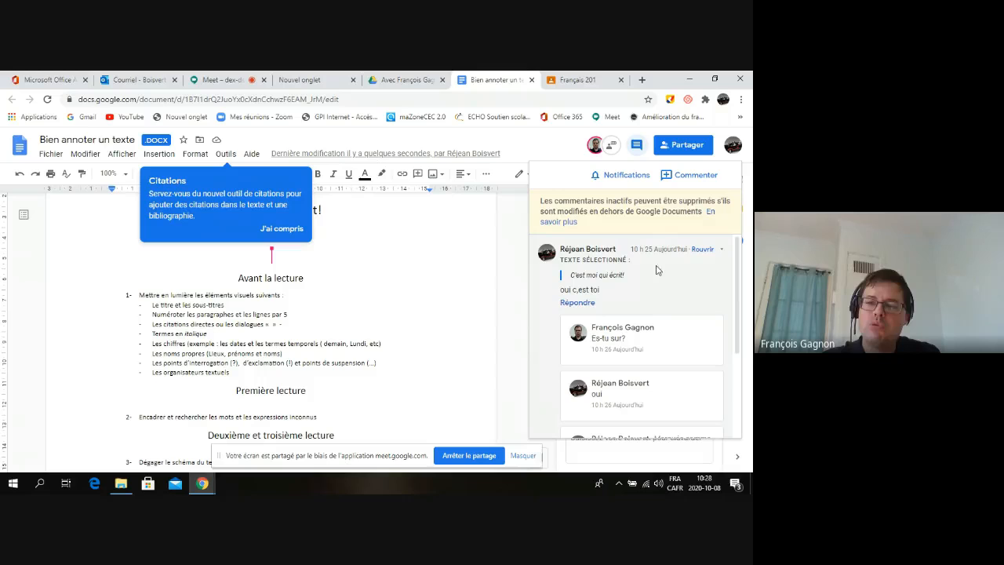
Reopen the 'oui c,est toi' thread from history, close the chat, then resolve it again
click(706, 250)
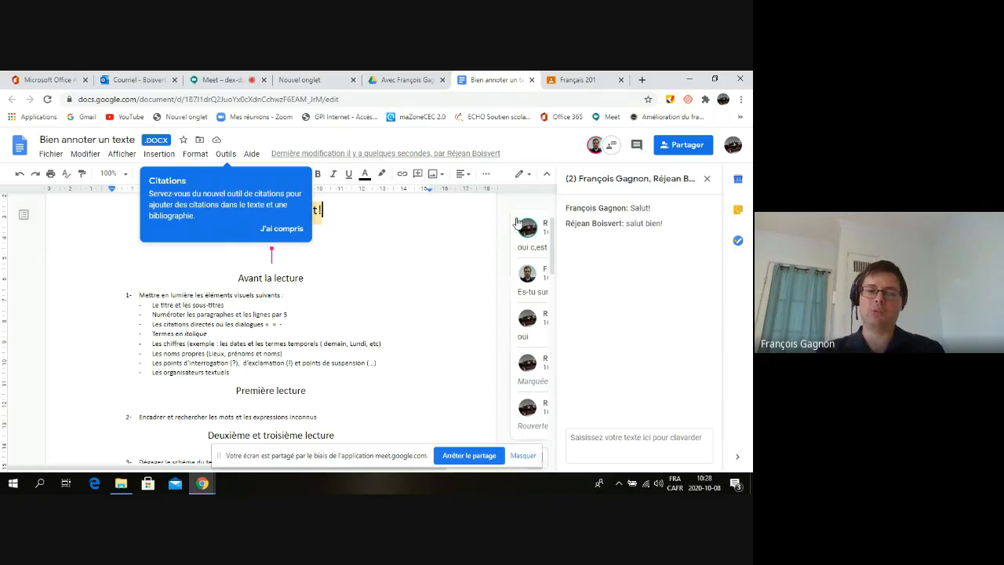
click(708, 182)
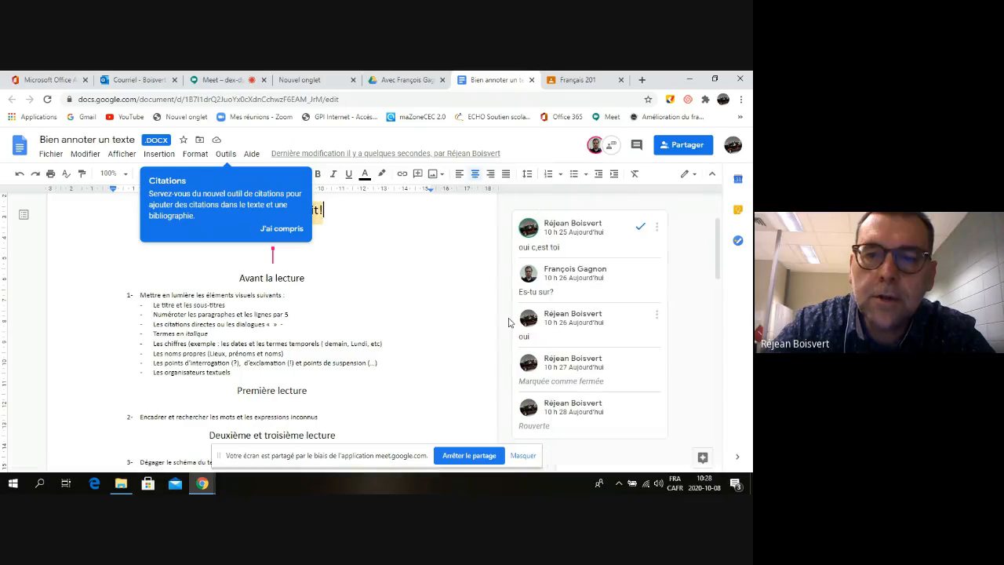
click(640, 226)
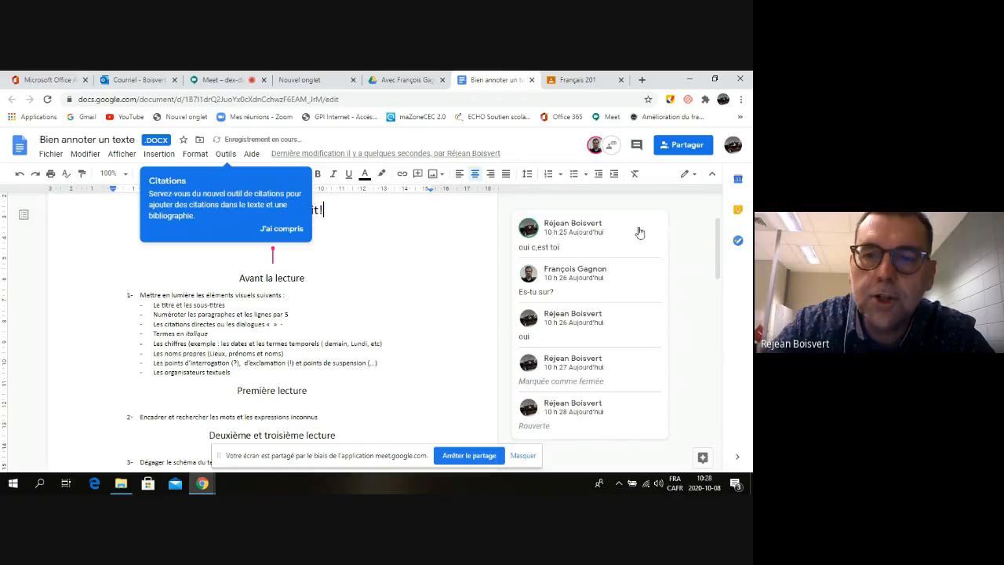